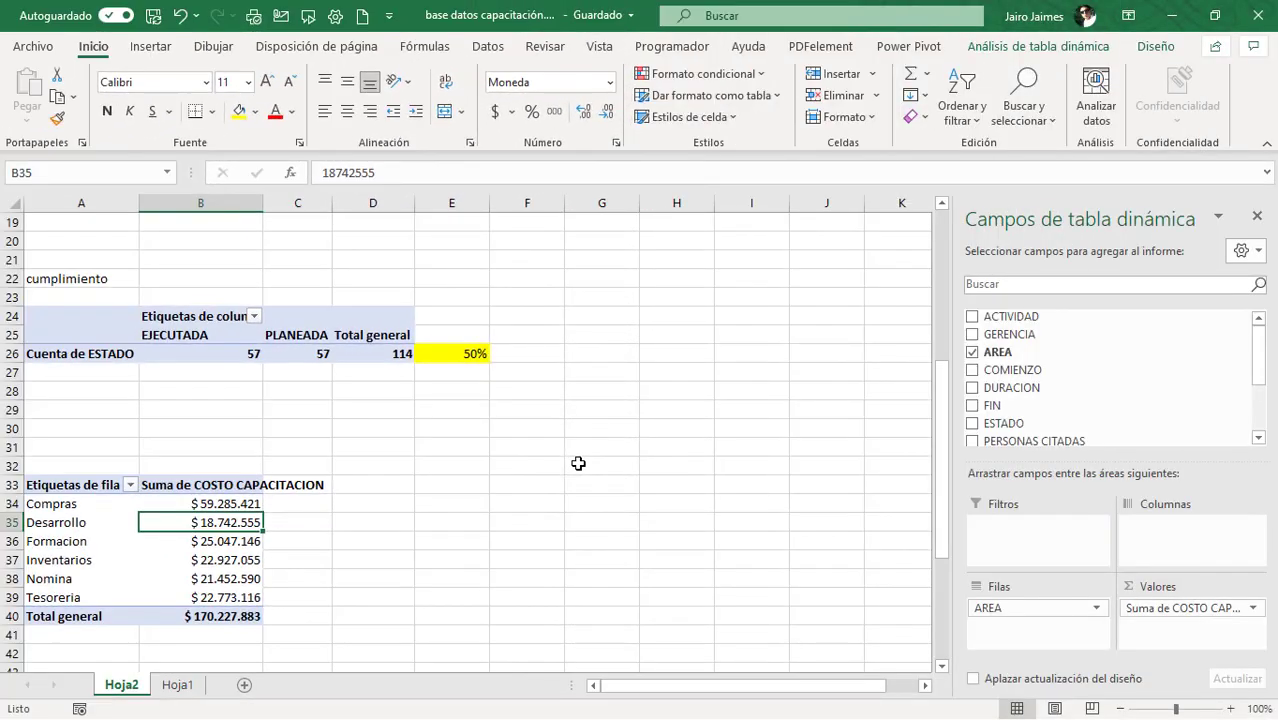
Step: Insert a clustered column chart of Suma de COSTO CAPACITACION by area from the cost pivot table
scroll(578, 463, down, 2)
scroll(578, 463, down, 2)
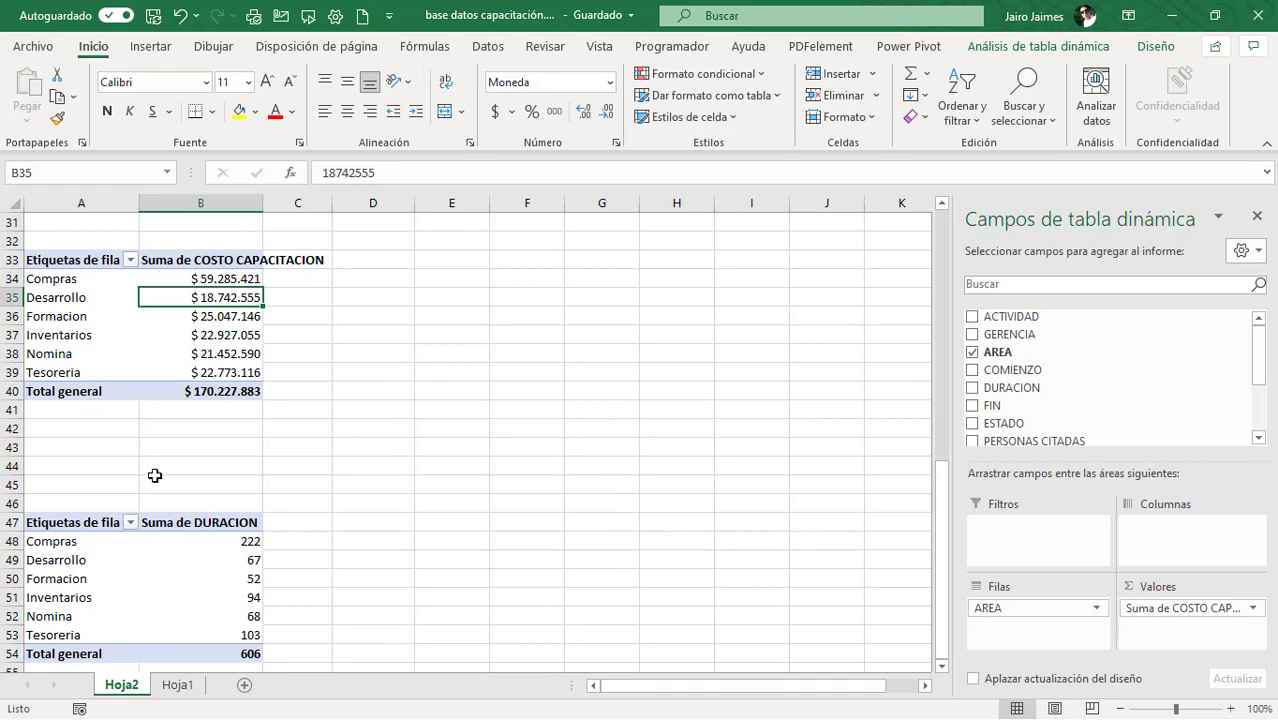
scroll(180, 351, up, 6)
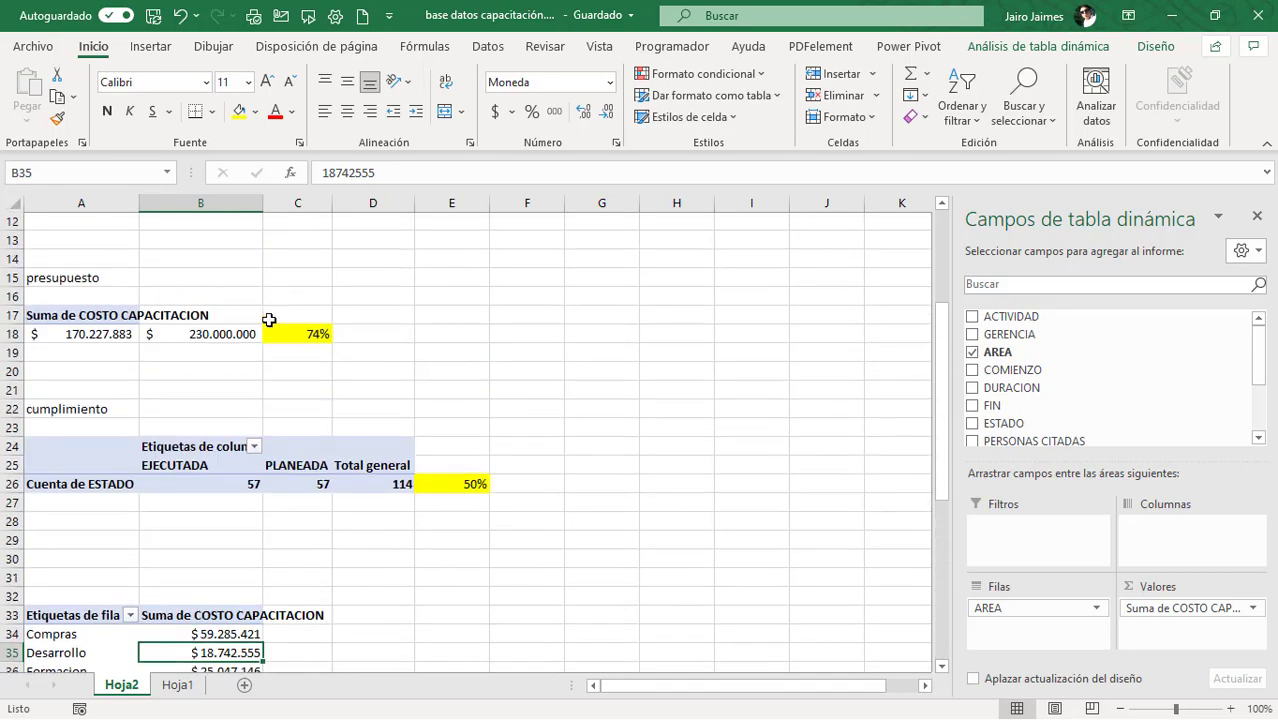
scroll(265, 319, up, 4)
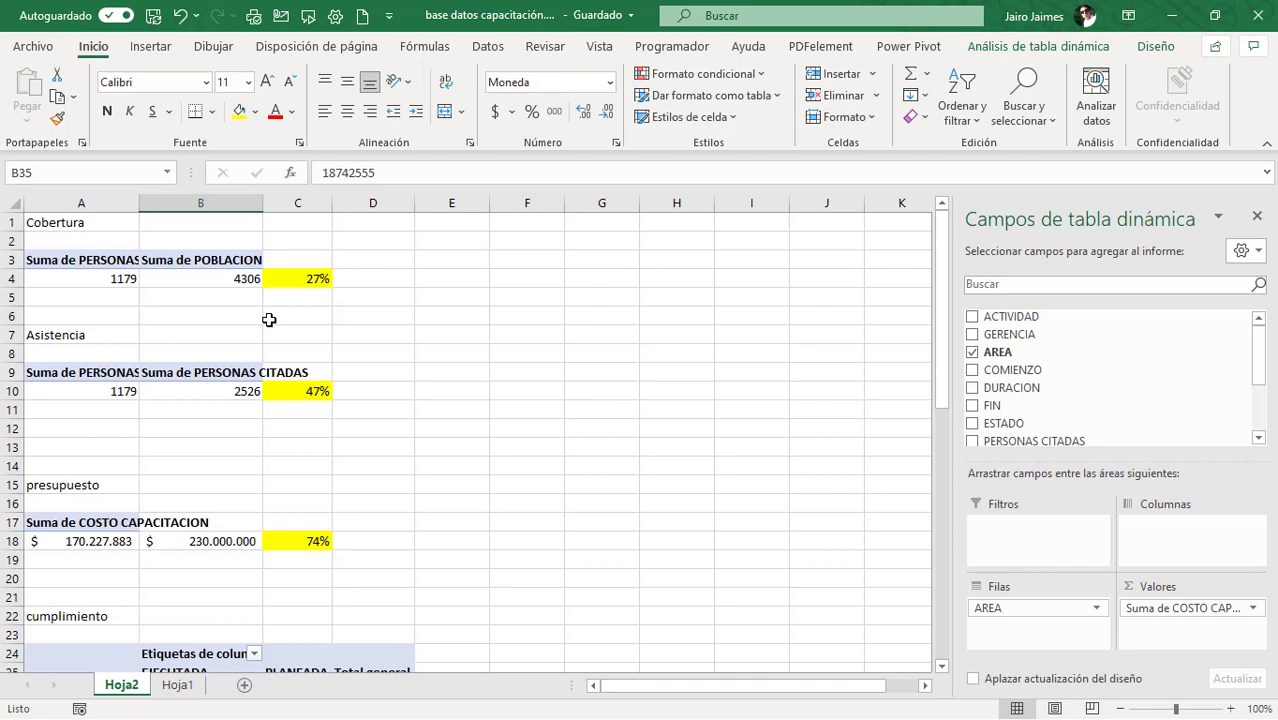
scroll(269, 319, down, 2)
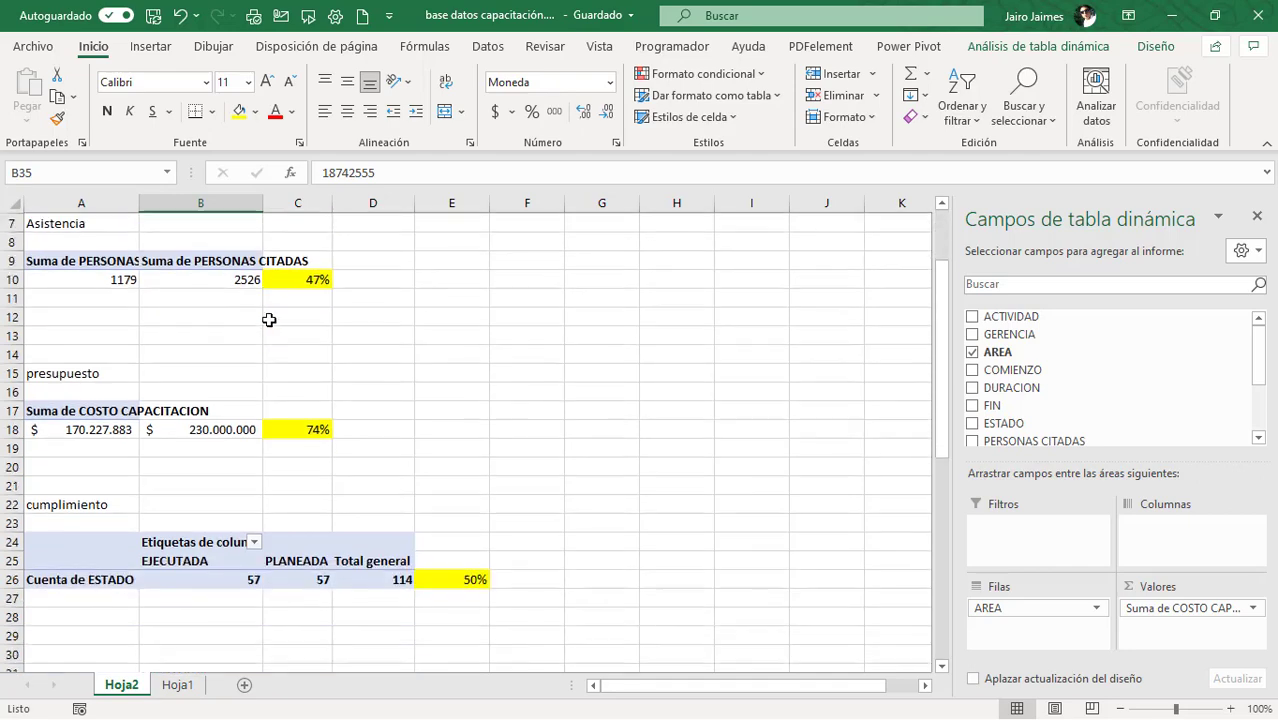
scroll(269, 319, down, 2)
scroll(269, 319, down, 2)
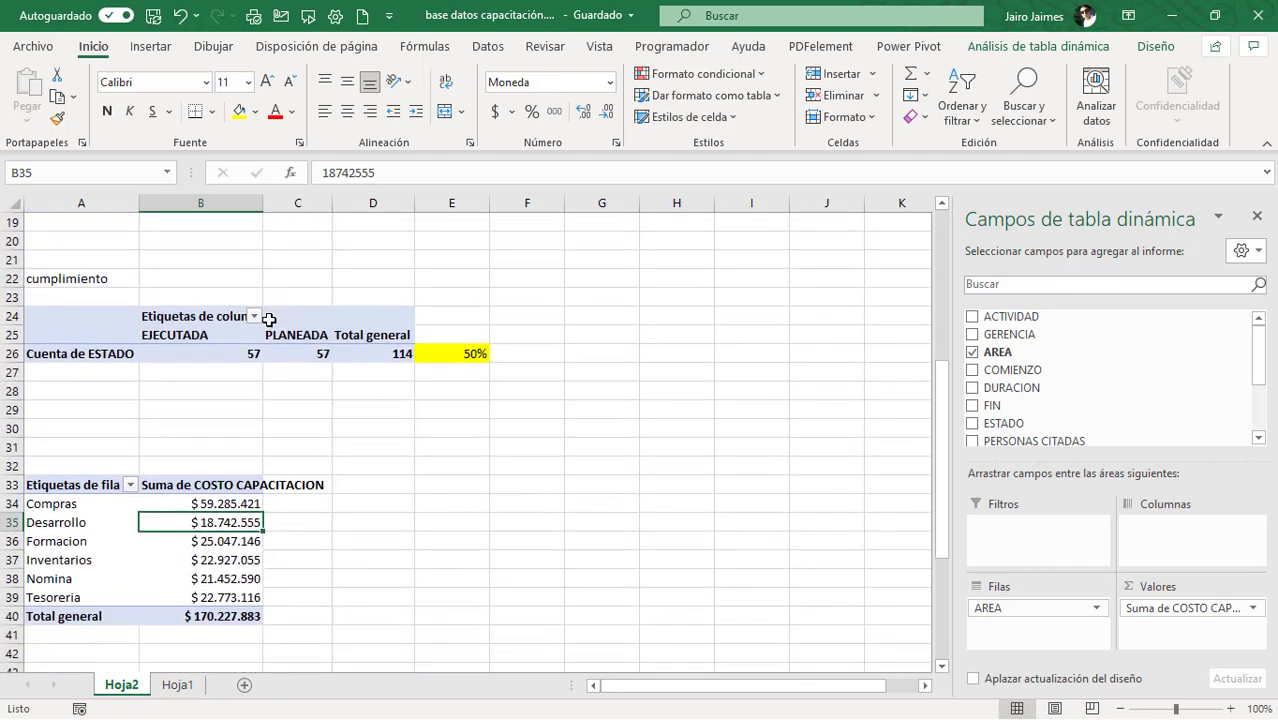
scroll(269, 319, down, 2)
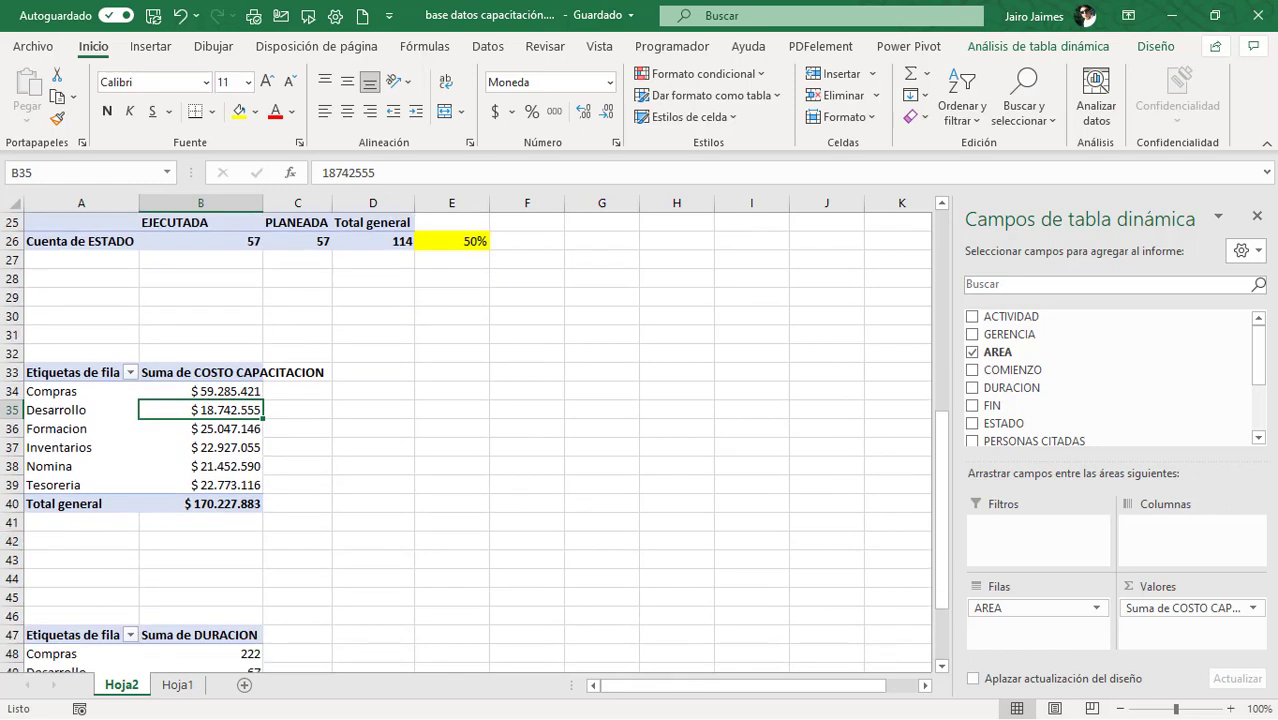
click(67, 433)
click(230, 410)
click(155, 48)
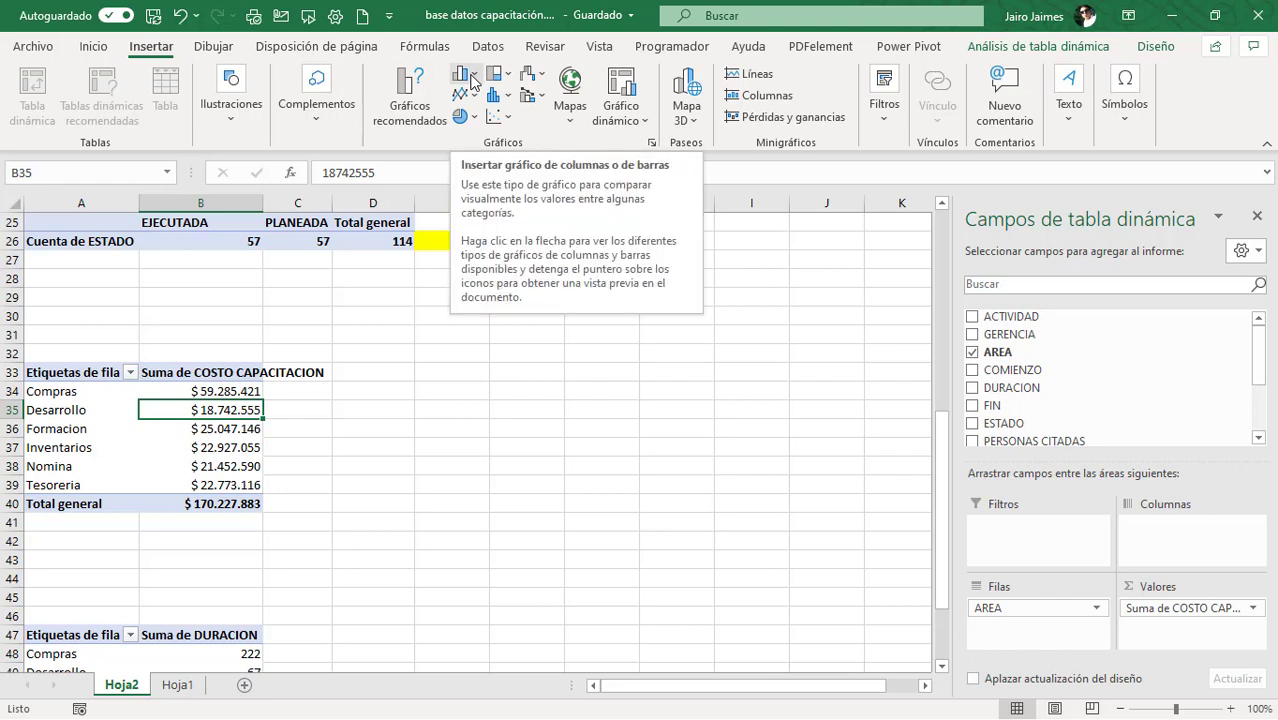
click(474, 82)
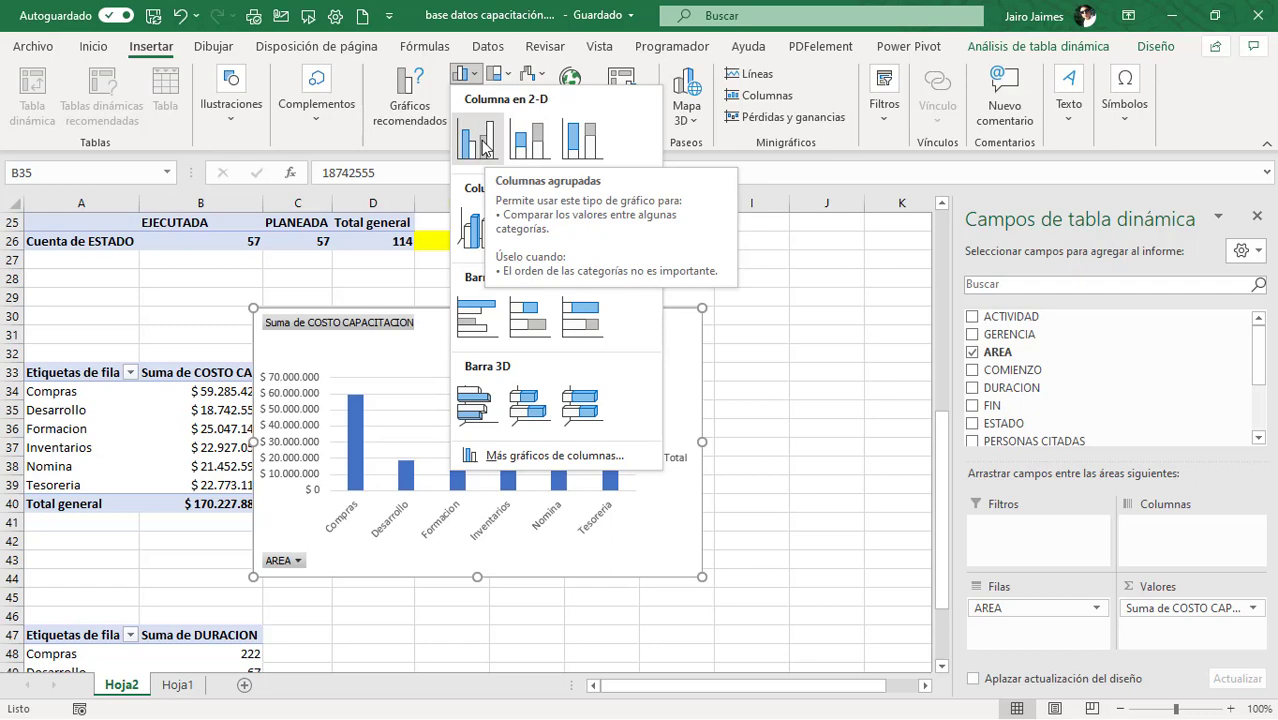
click(485, 150)
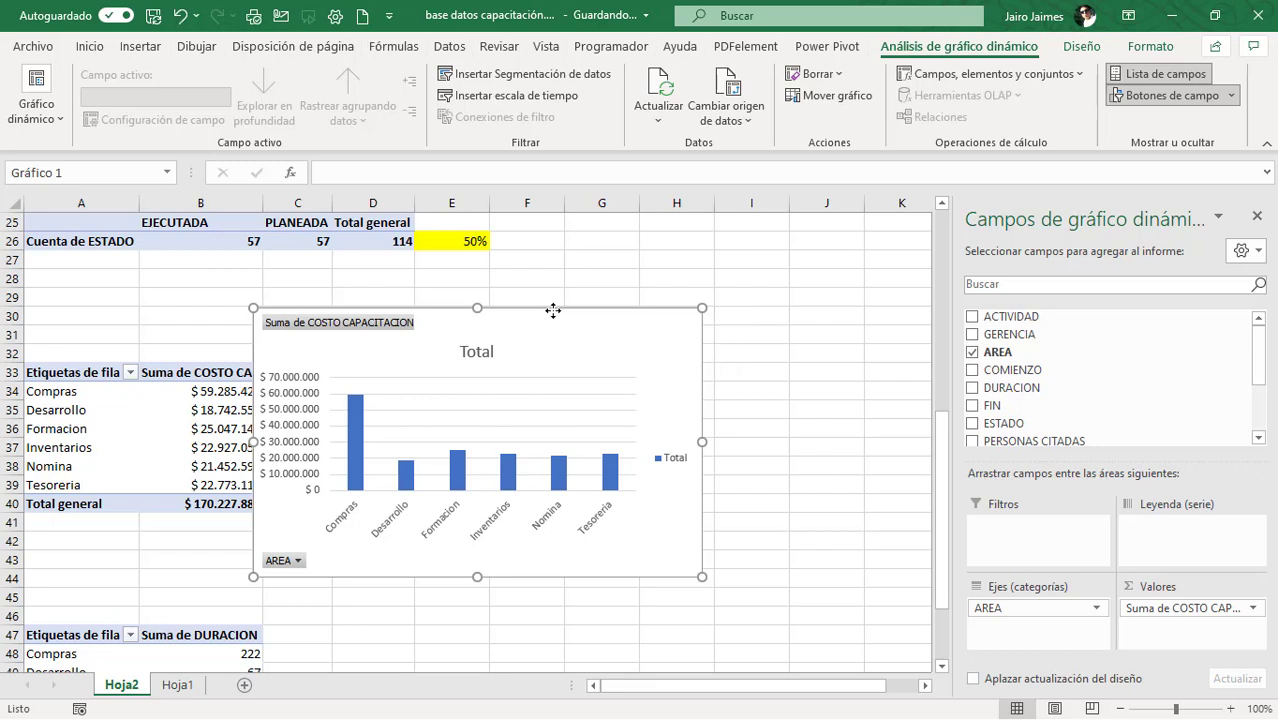
Step: Nudge the cost chart right toward column C, hide all its field buttons and delete the Total legend
drag(535, 314, 624, 309)
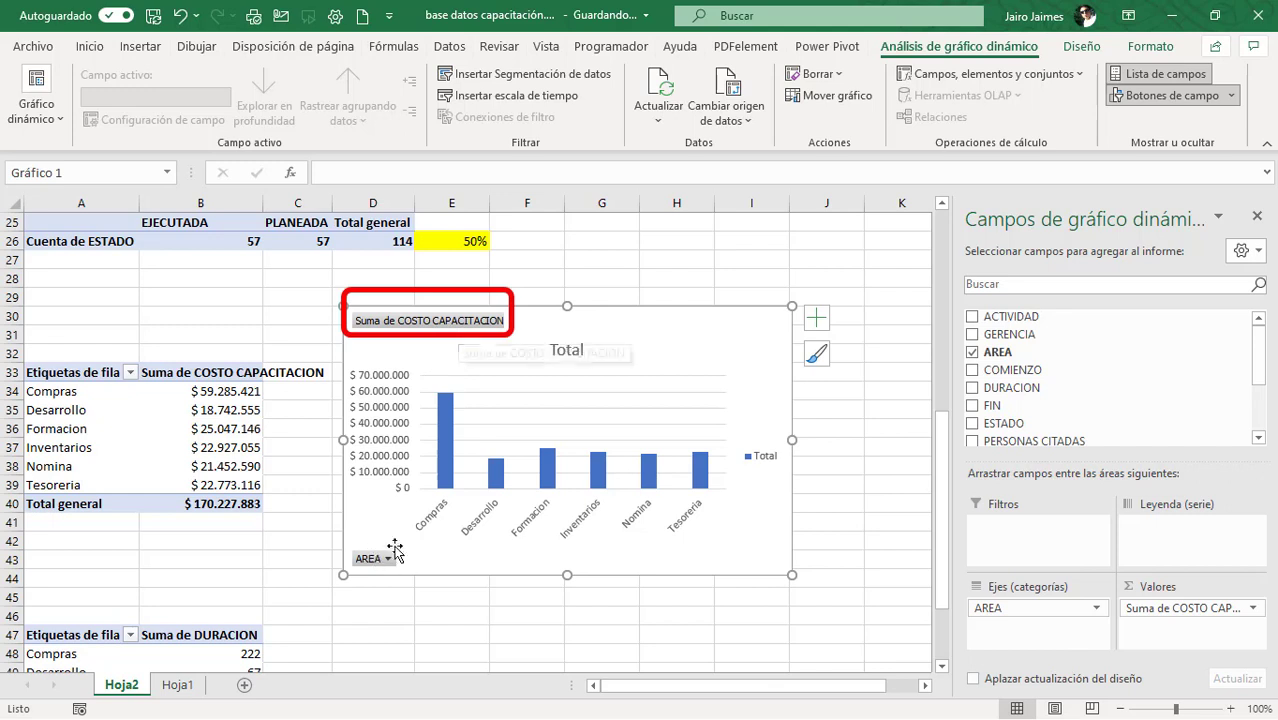
right_click(452, 328)
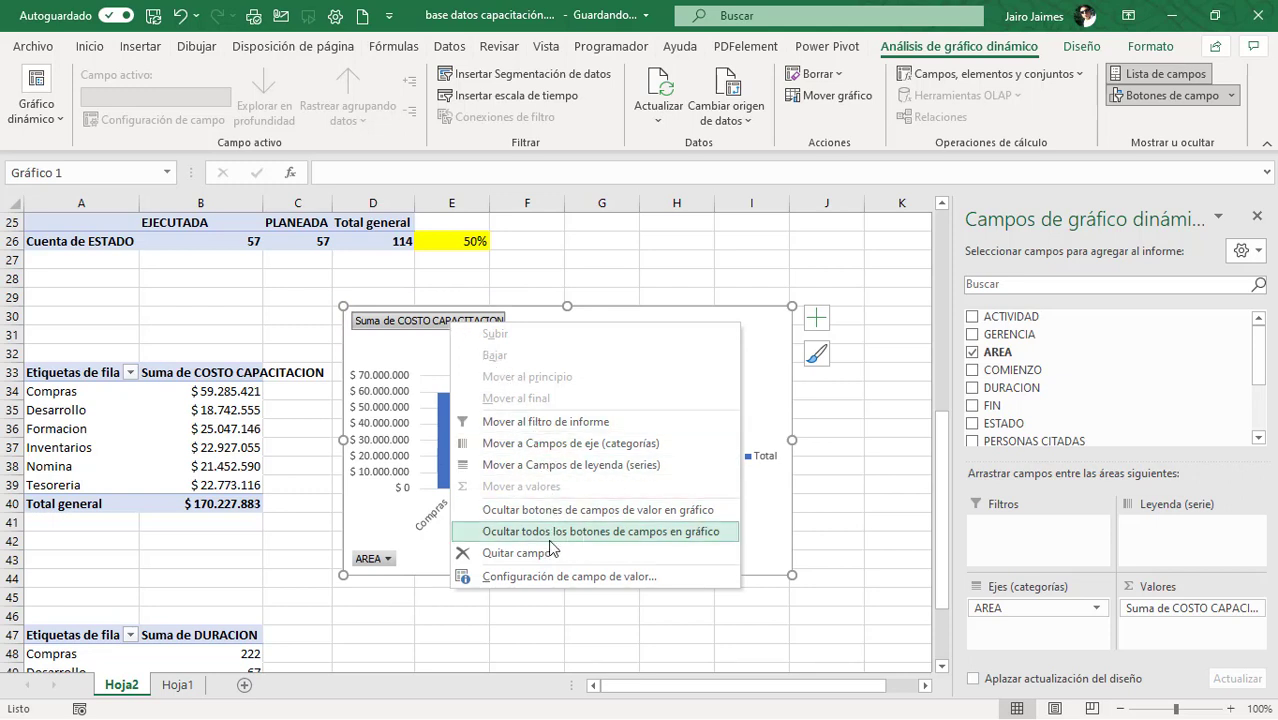
click(558, 538)
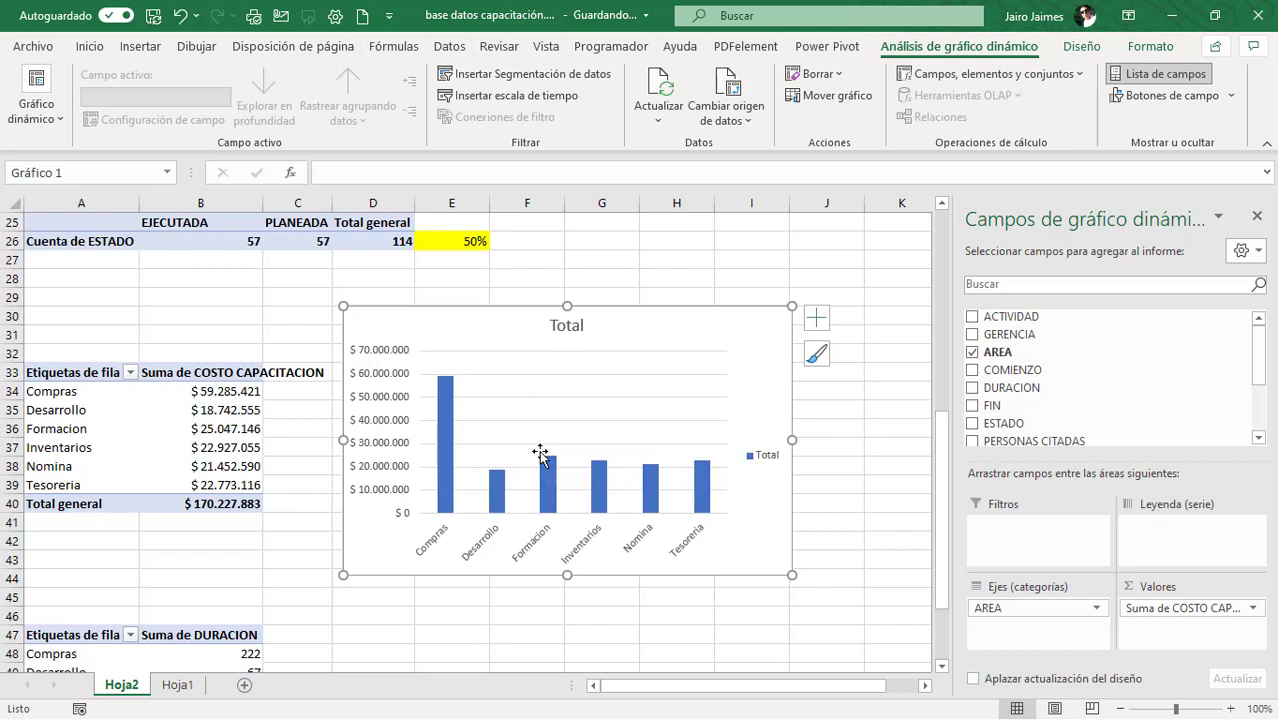
mouse_move(547, 485)
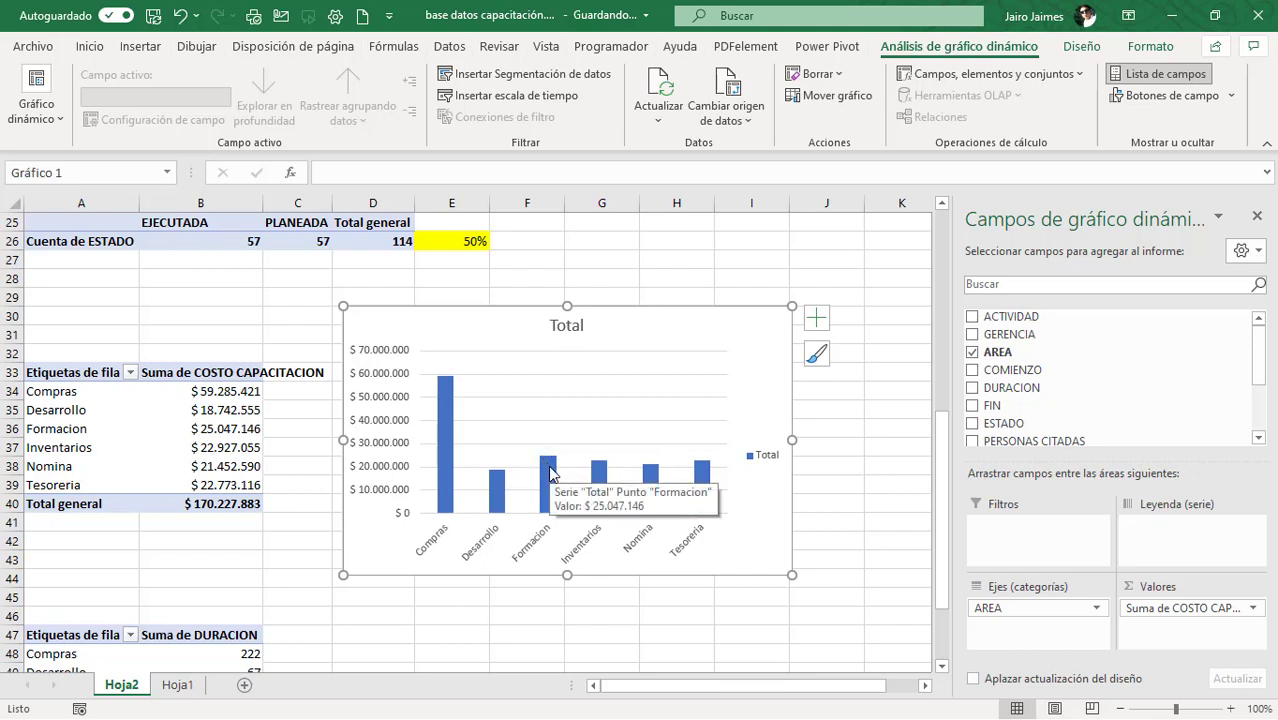
click(776, 466)
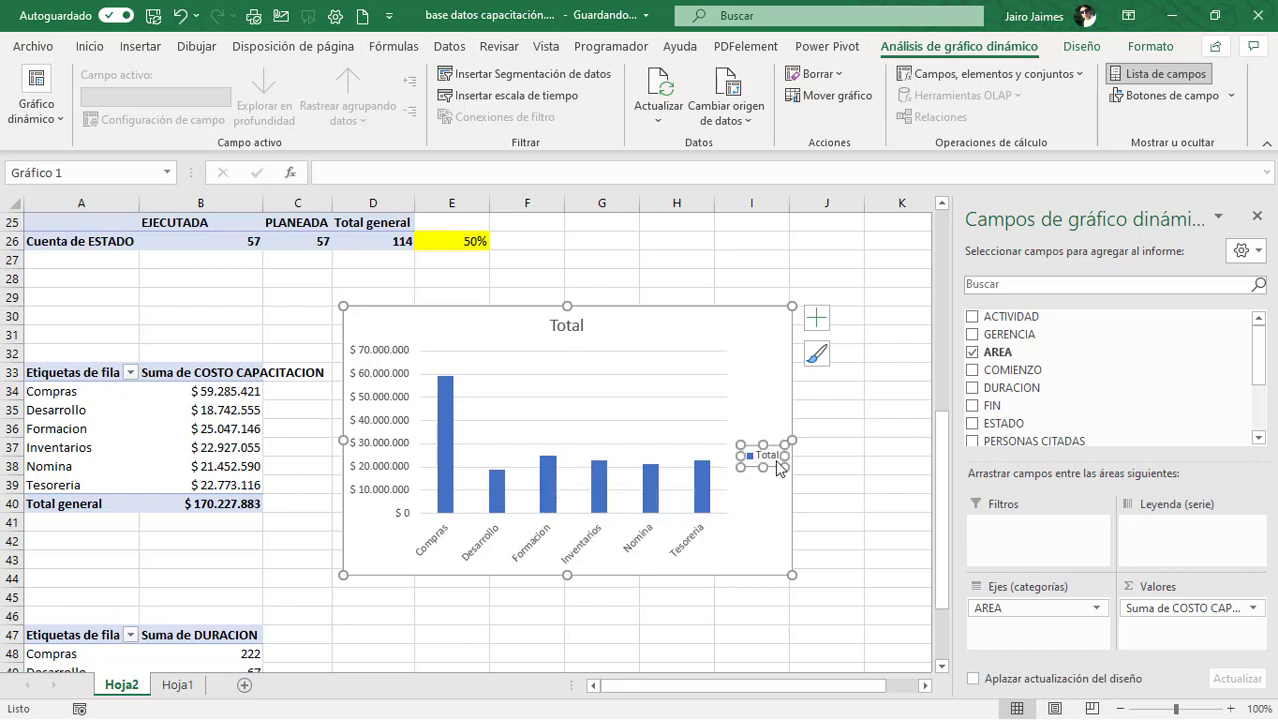
key(Delete)
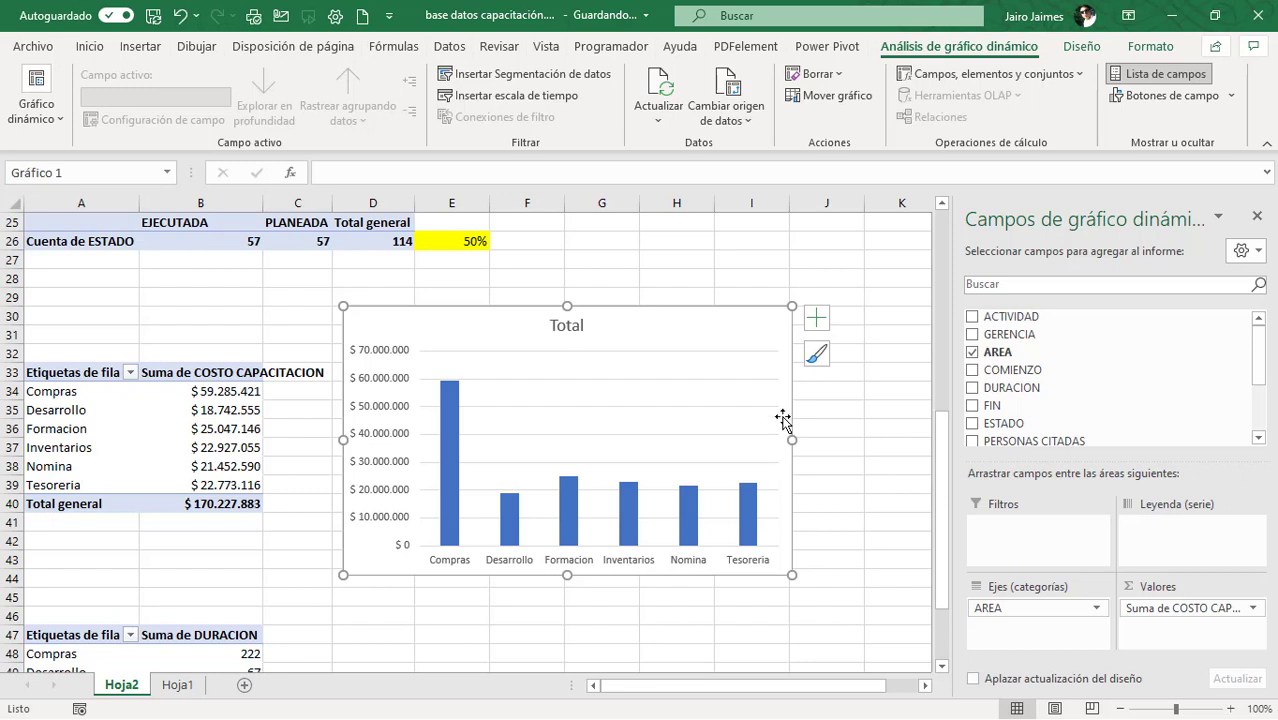
Step: Add dollar data labels above the cost columns and delete the vertical axis and gridlines
click(817, 318)
click(861, 397)
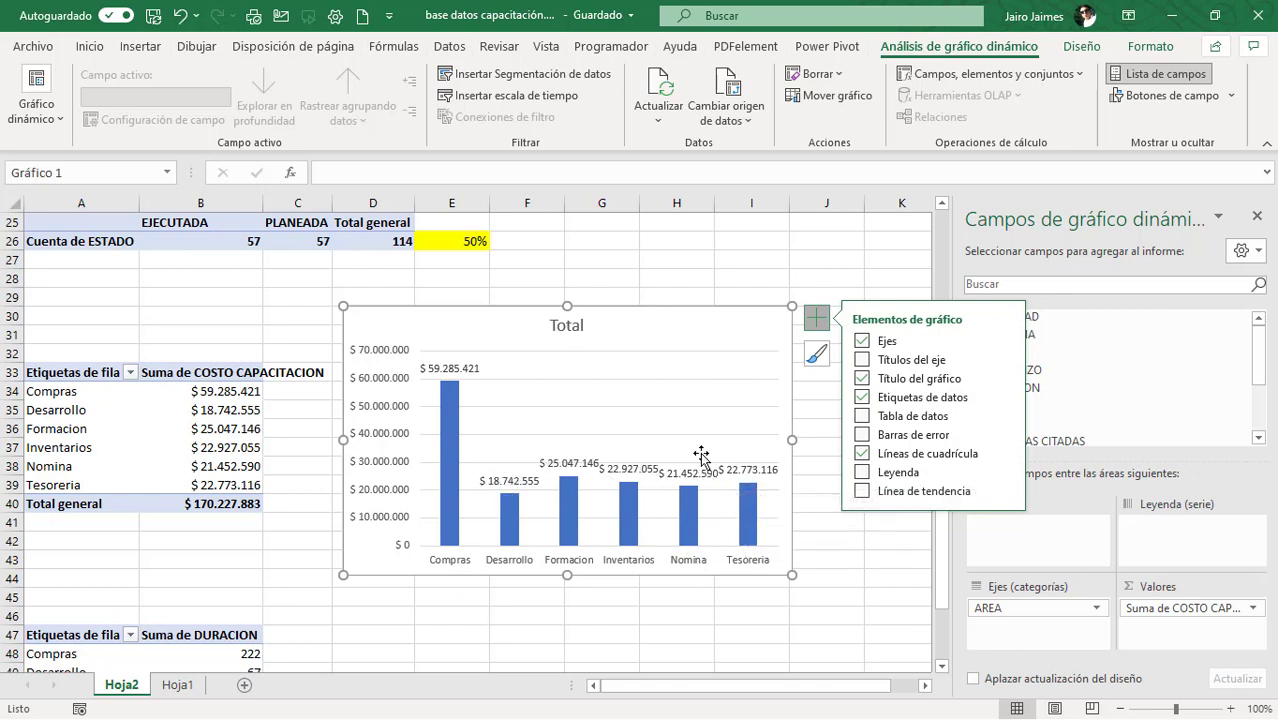
click(378, 442)
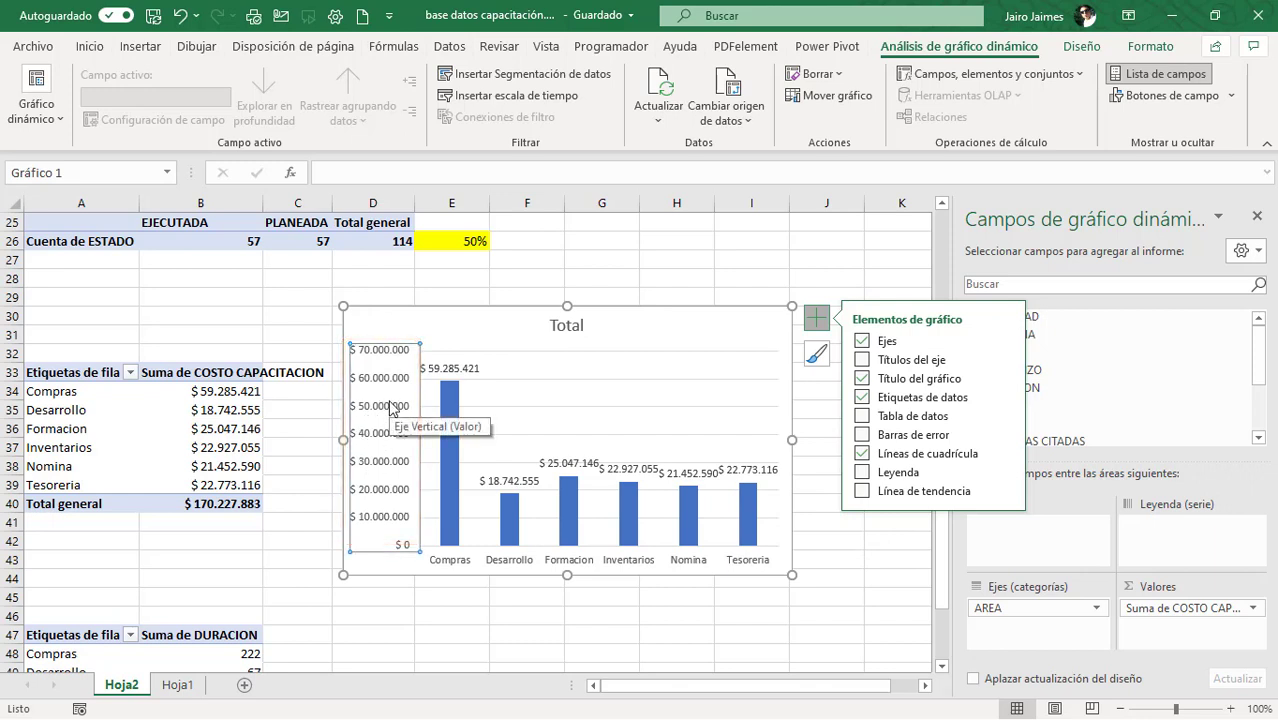
key(Delete)
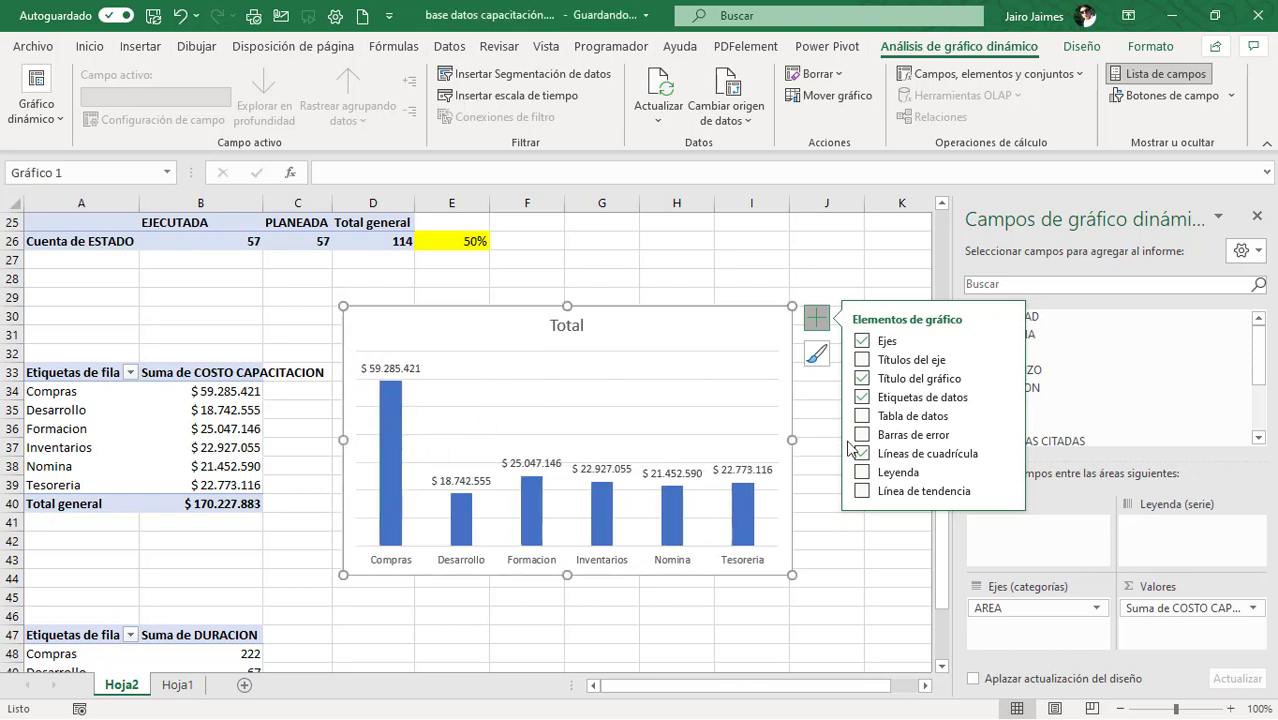
click(863, 454)
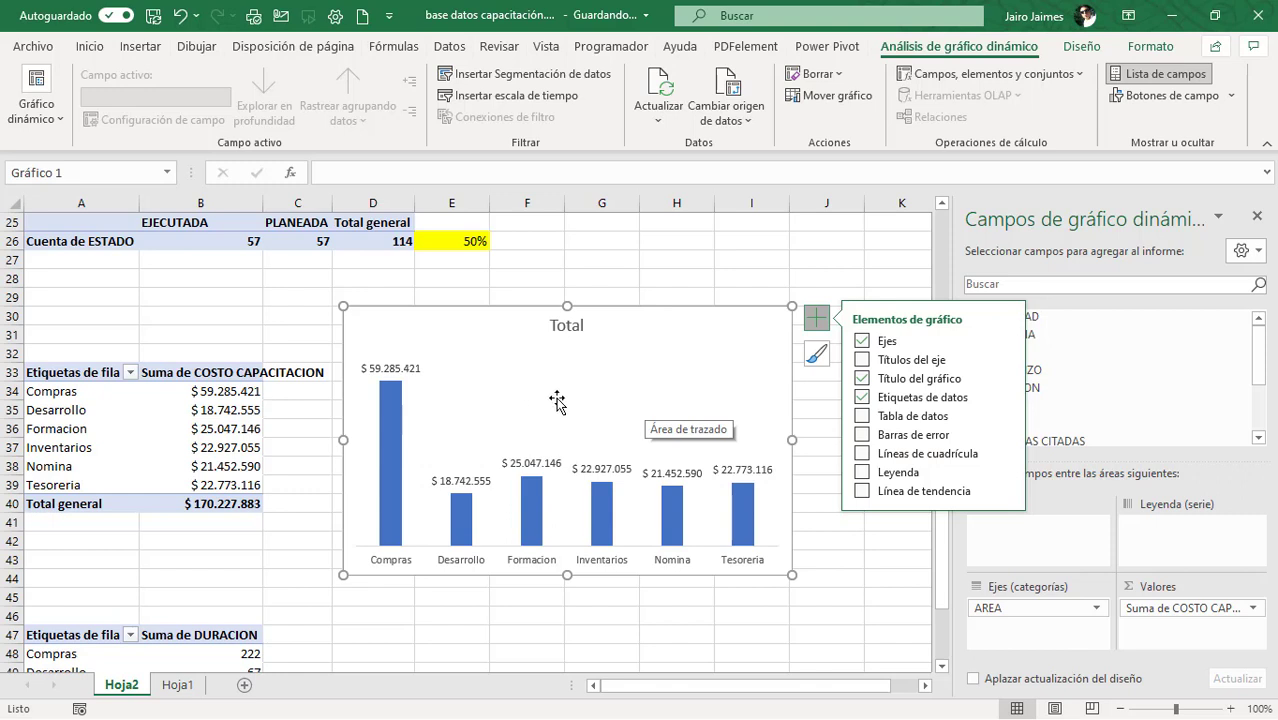
Step: Change the cost chart's title from Total to 'Costo capacitación X Dpto'
double_click(566, 325)
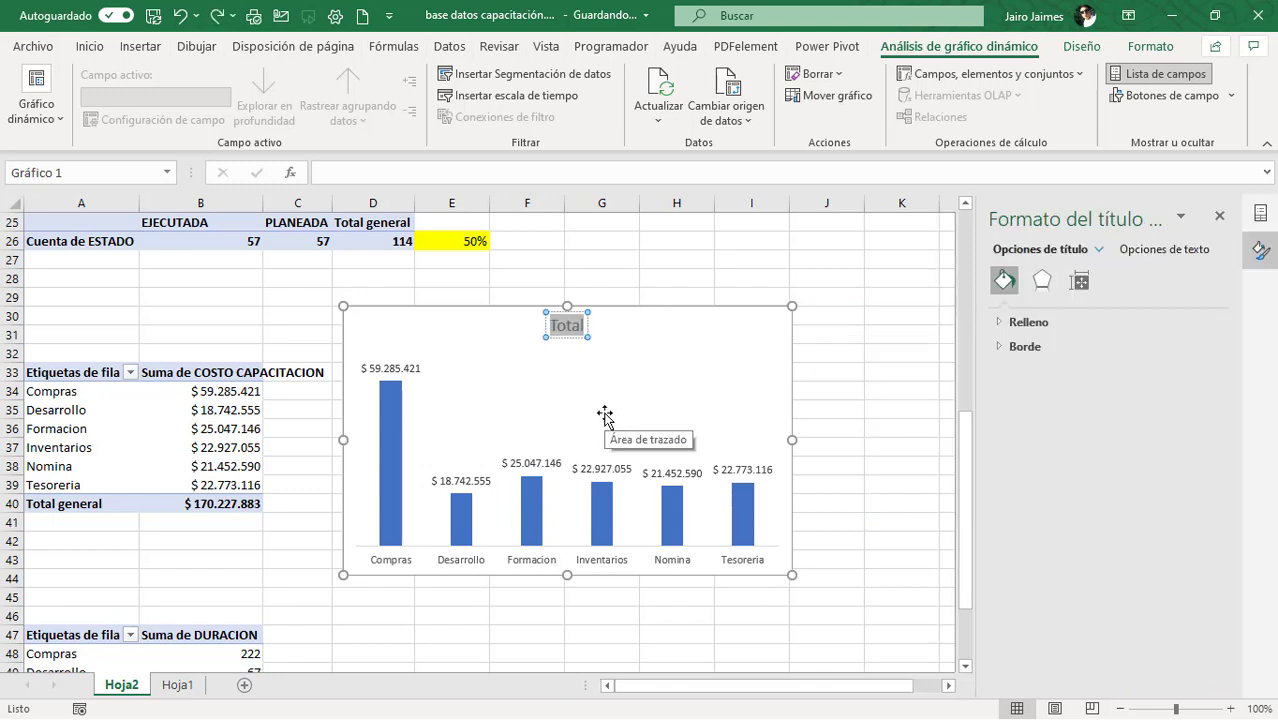
double_click(566, 325)
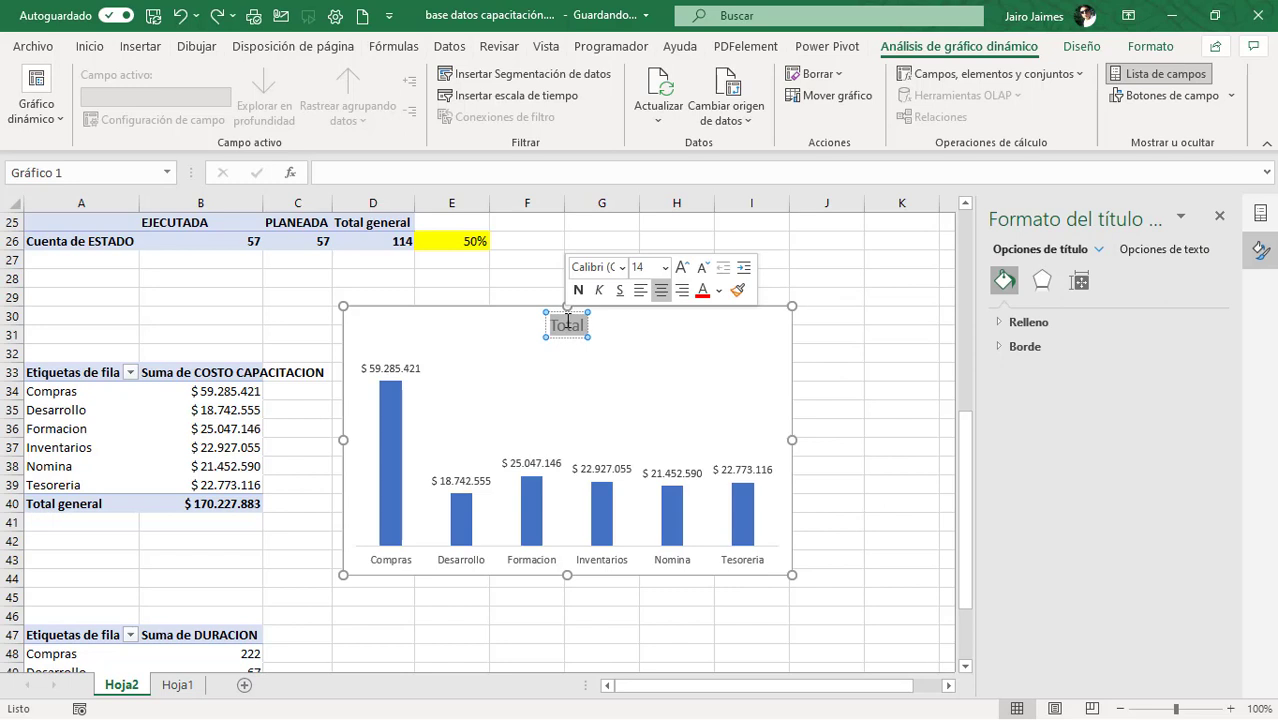
text(Costo c)
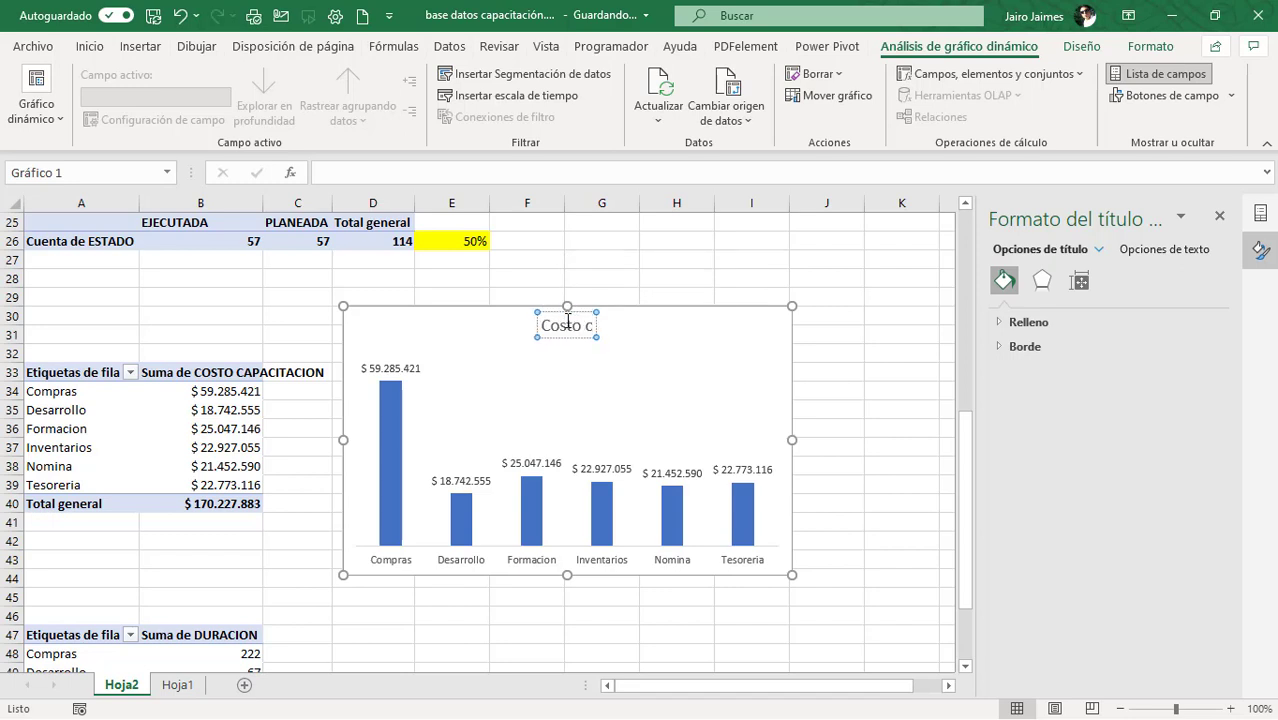
text(apacit)
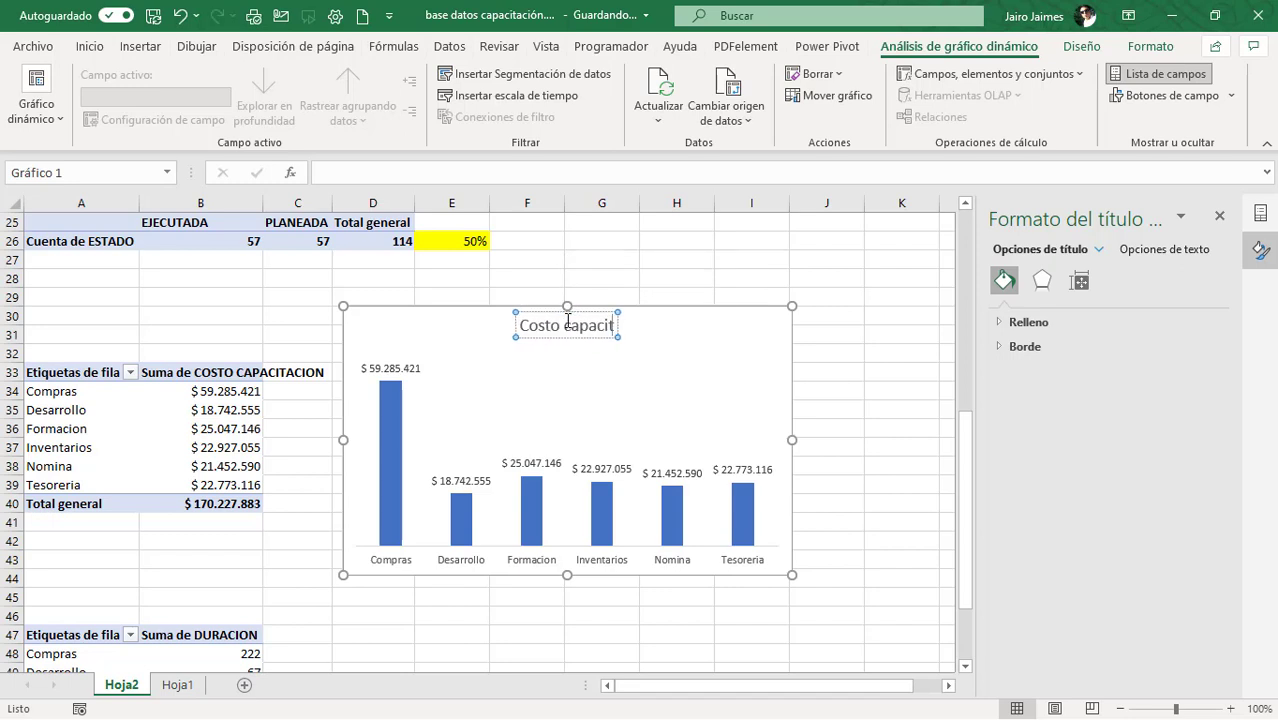
text(ación XD)
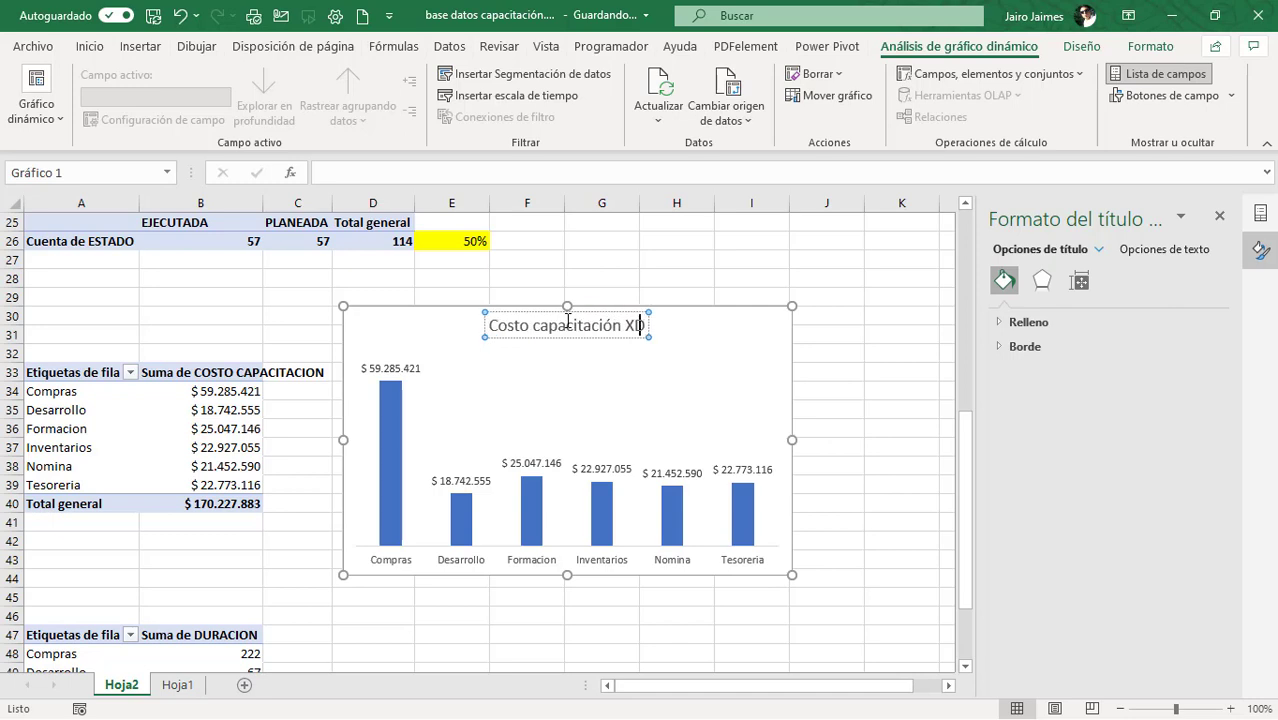
text(pto)
key(BackSpace)
key(BackSpace)
key(BackSpace)
key(BackSpace)
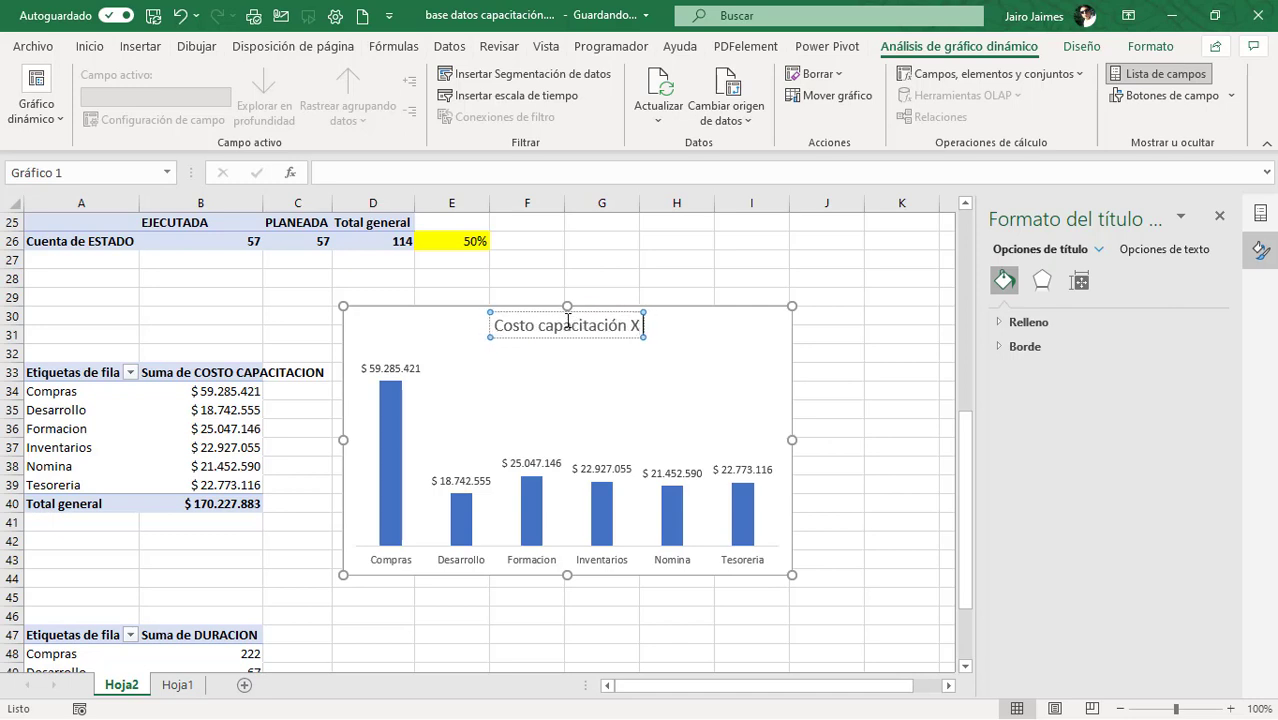
text(Dpto)
click(900, 334)
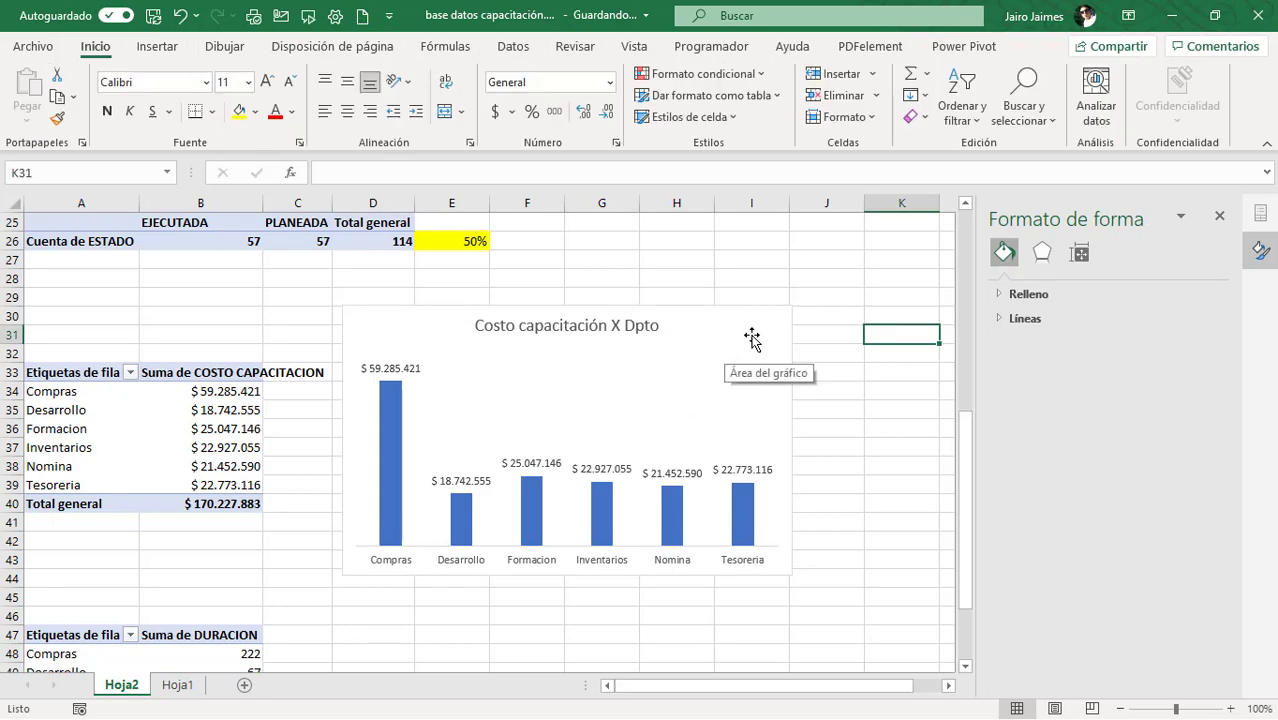
Step: Cut the Costo capacitación X Dpto chart from Hoja2 and add a blank Hoja3 sheet
click(718, 320)
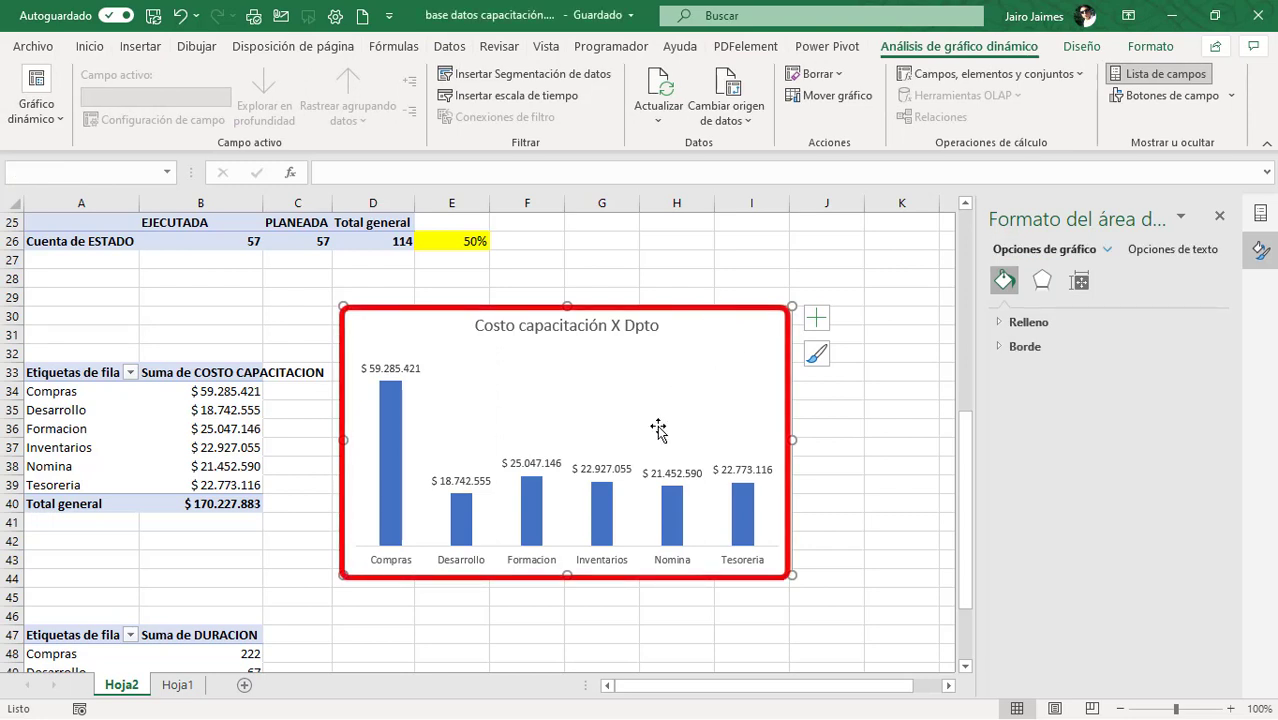
click(592, 482)
click(679, 304)
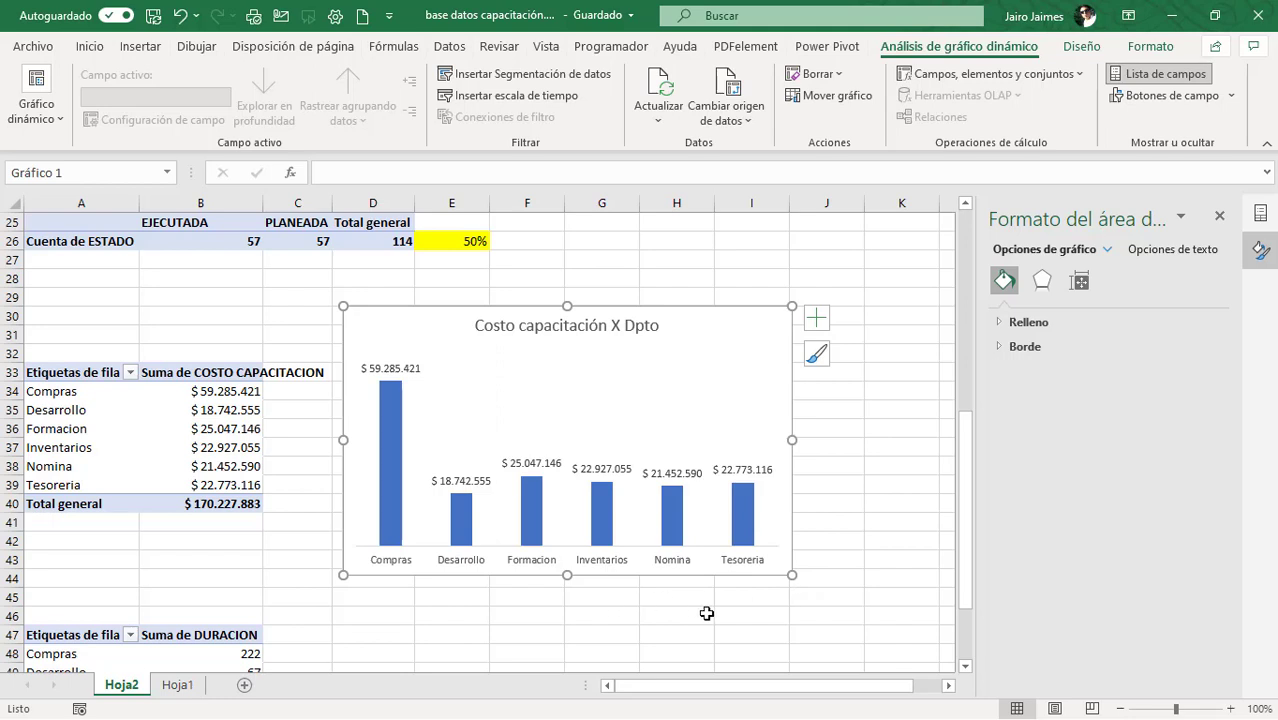
right_click(729, 307)
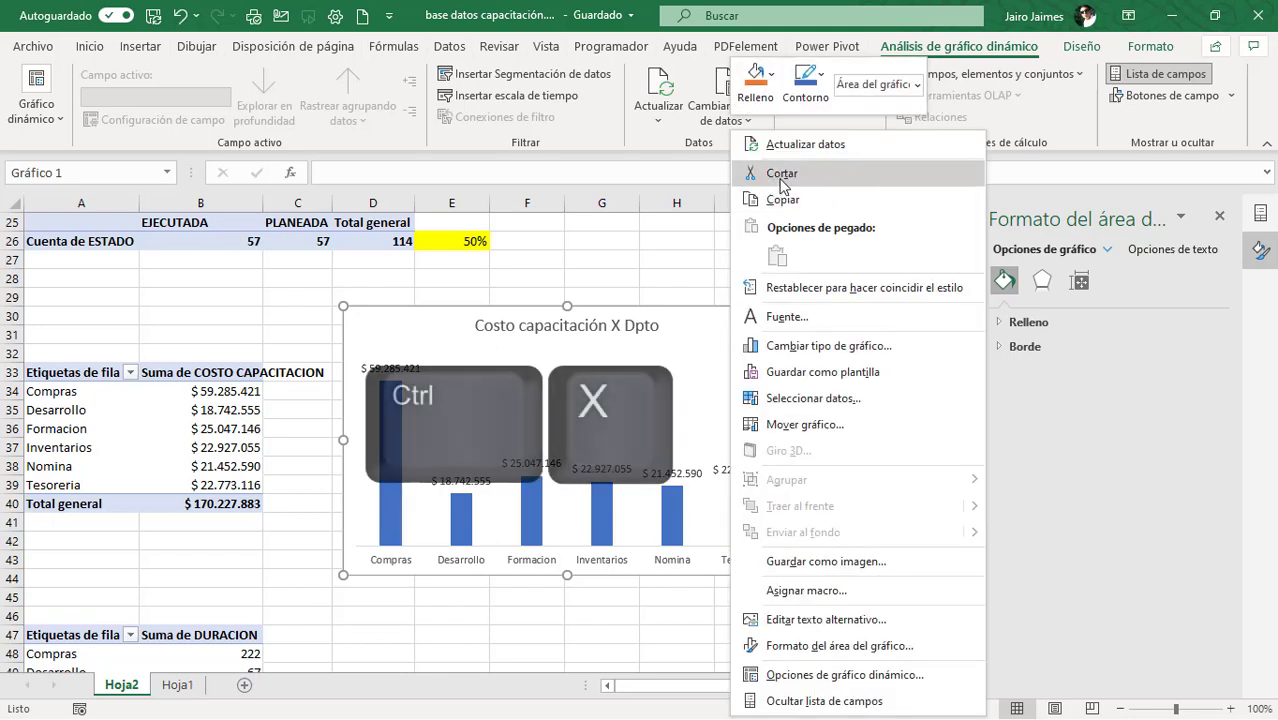
click(781, 174)
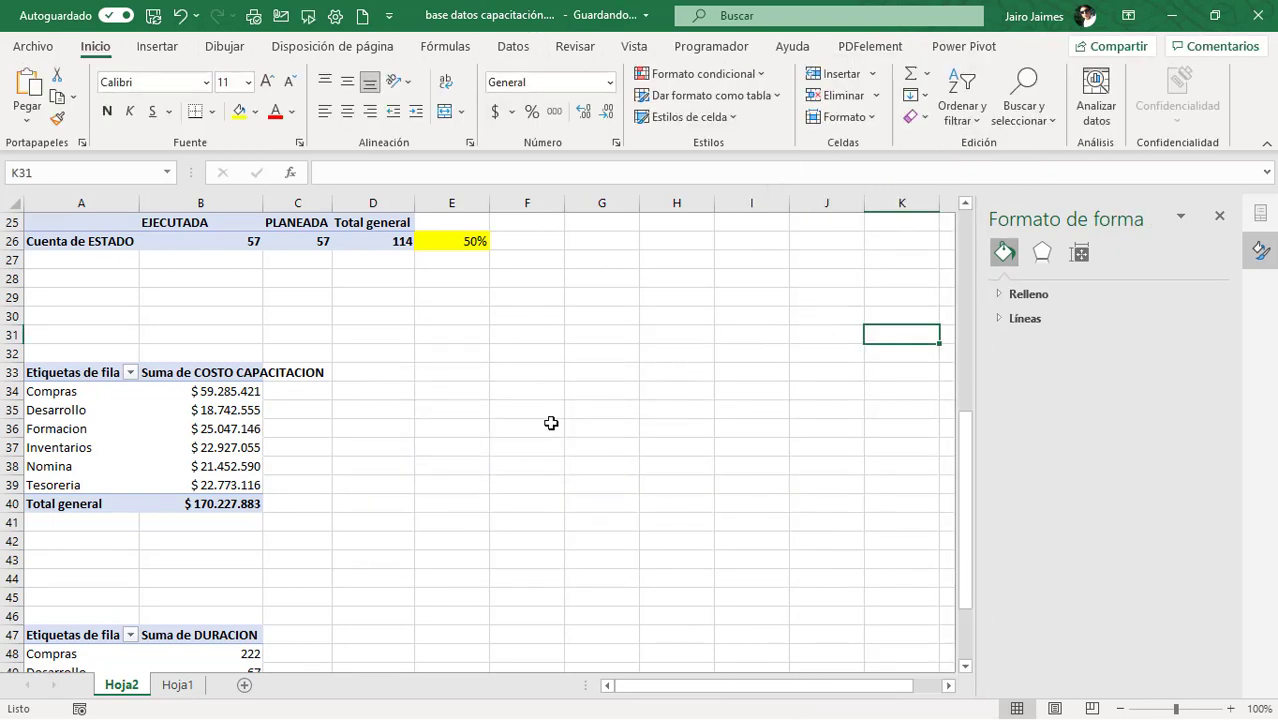
click(246, 689)
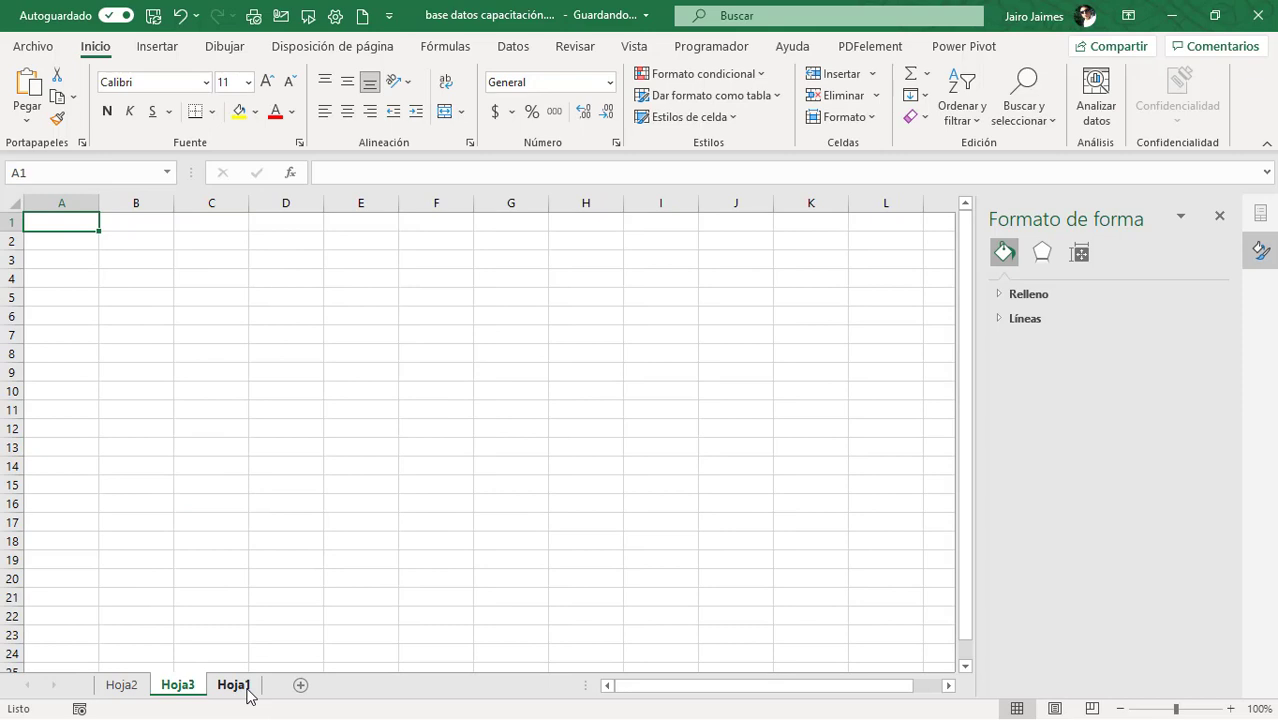
Step: Paste the cost chart onto Hoja3, then go back to Hoja1's training data table
key(ctrl+v)
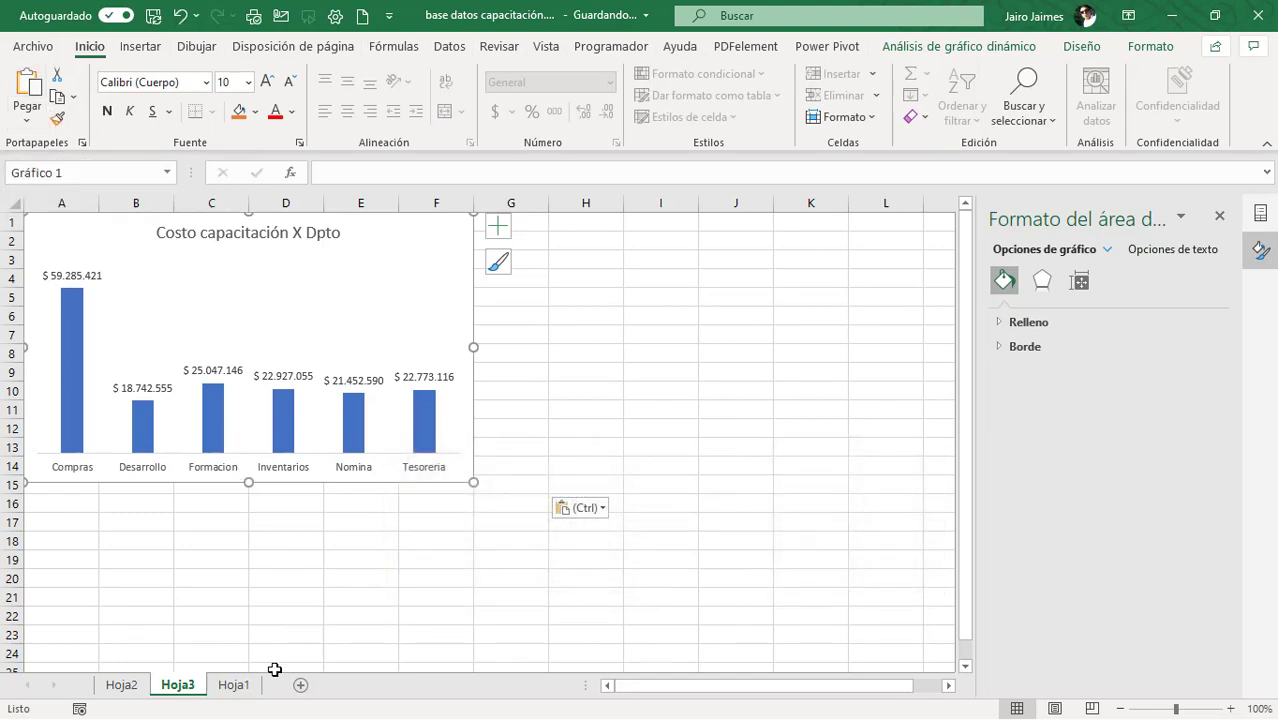
click(236, 685)
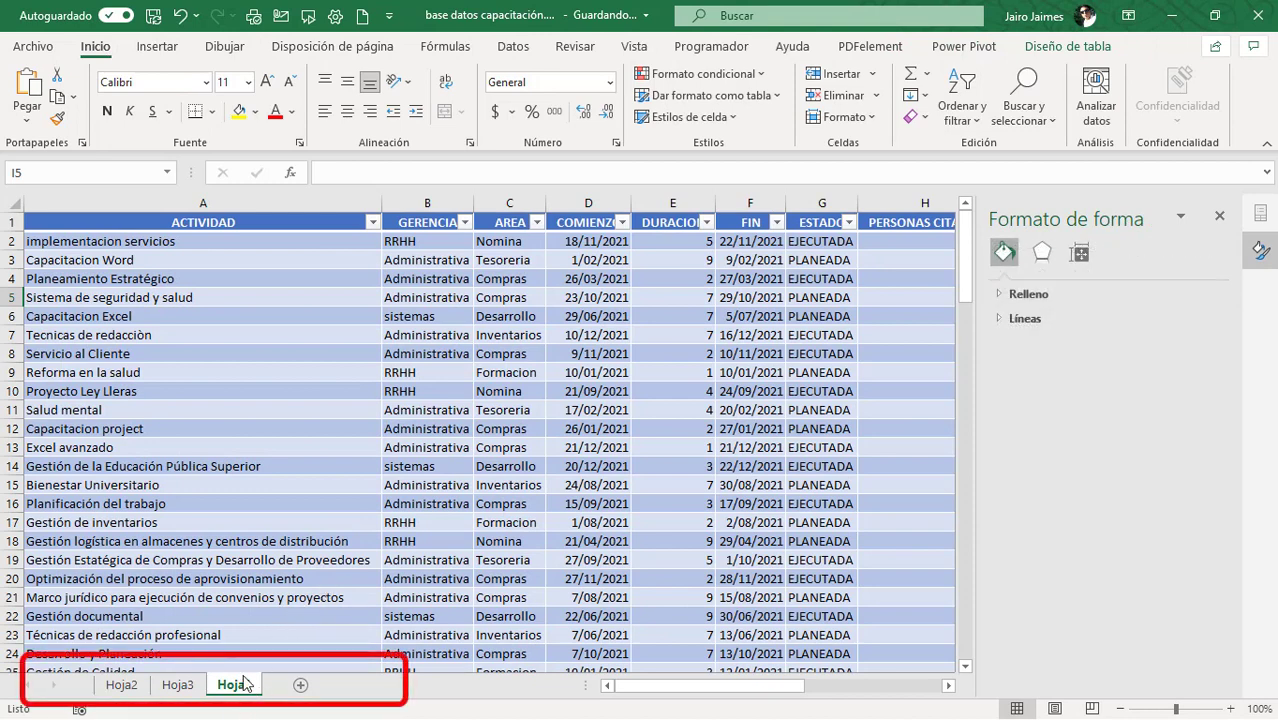
Step: Rename Hoja1 to 'base' and Hoja2 to 'dinamicas'
double_click(237, 689)
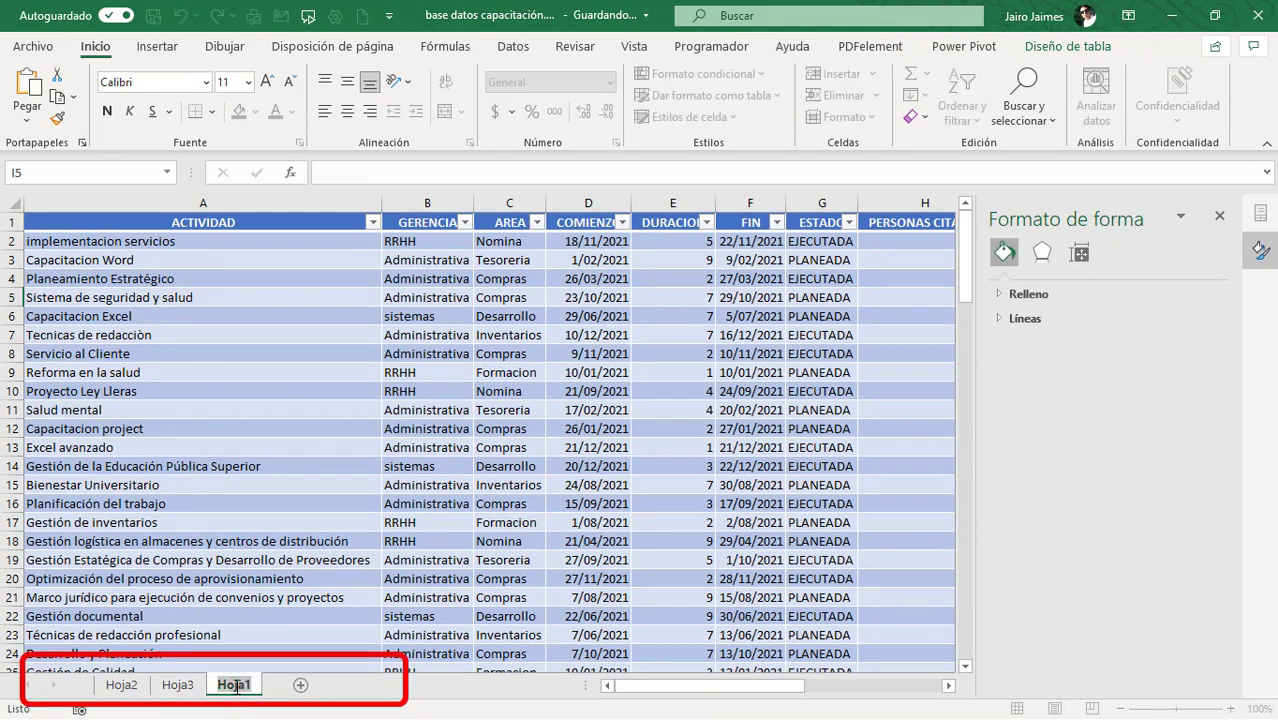
text(base)
key(Return)
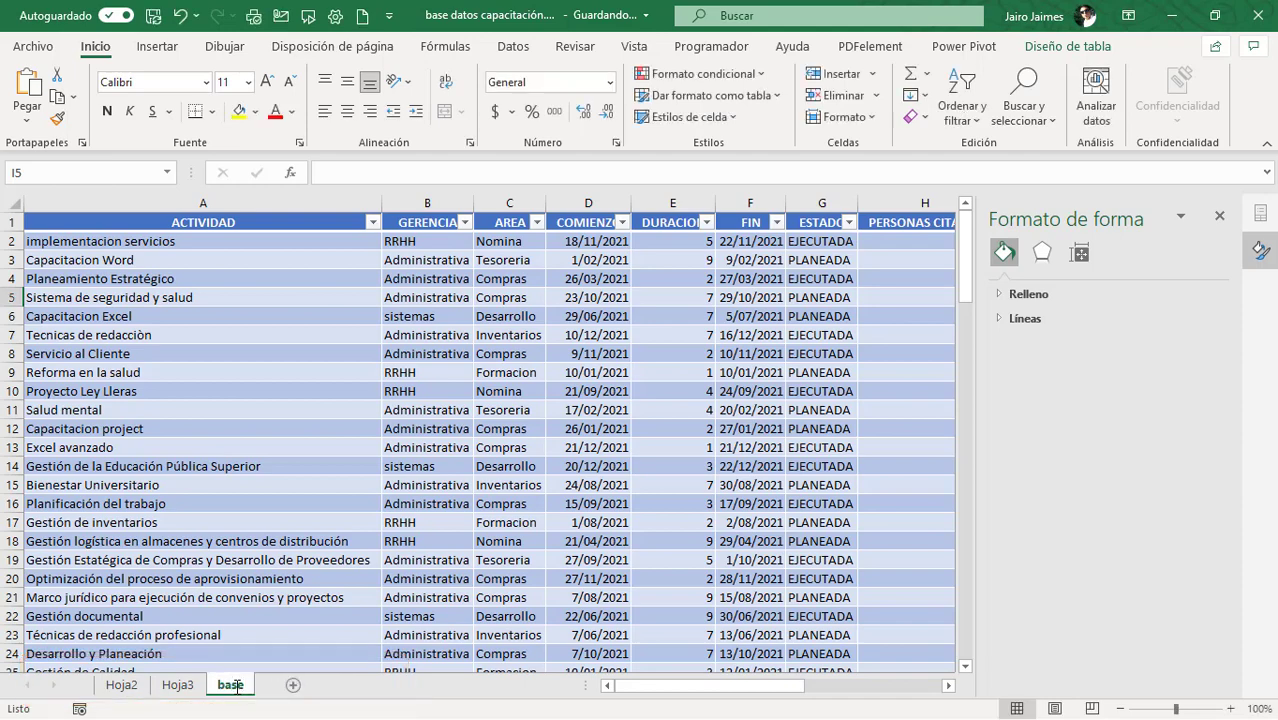
click(122, 686)
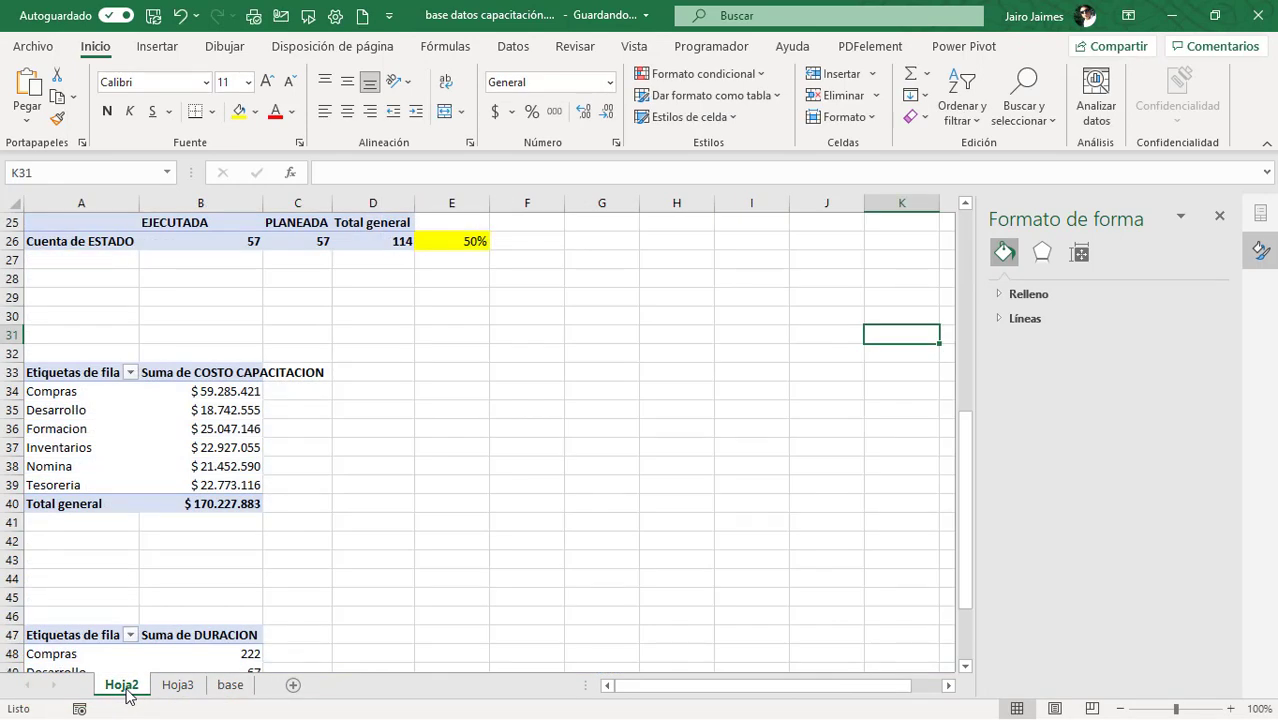
double_click(122, 686)
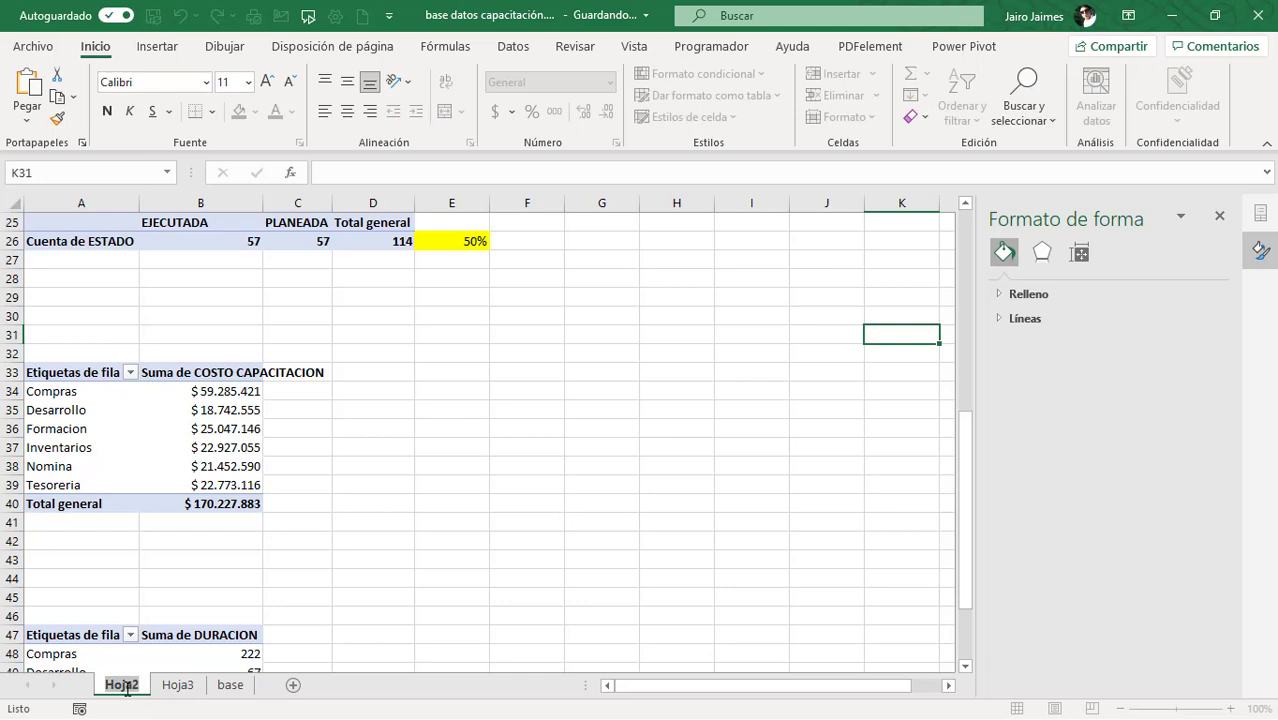
text(dinam)
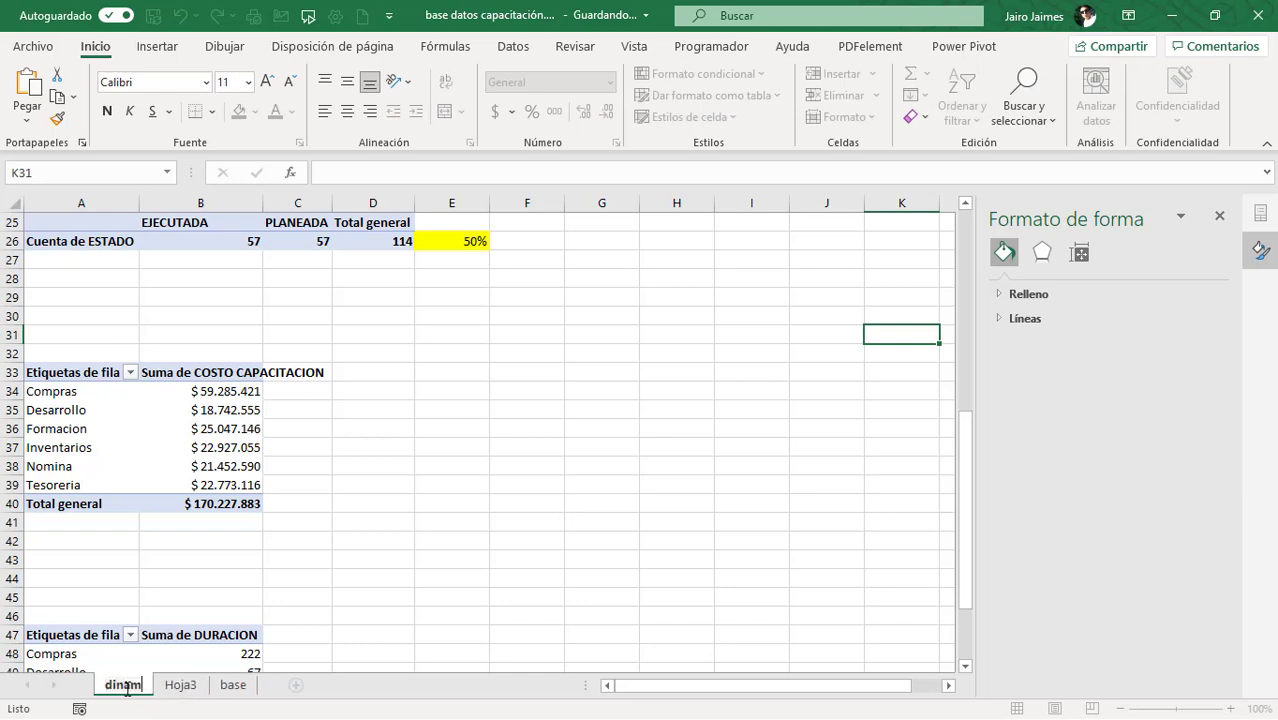
text(icas)
key(Return)
Step: Rename Hoja3, the chart sheet, to 'dashboard'
click(201, 686)
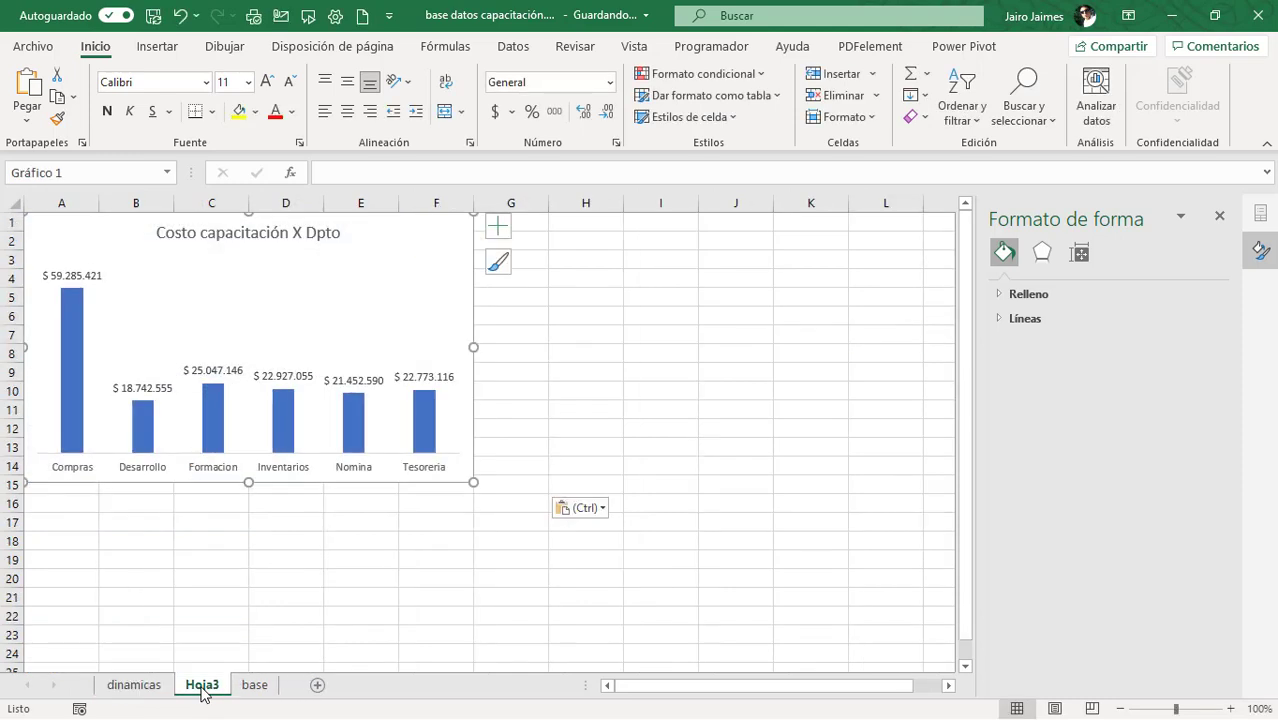
double_click(201, 686)
text(d)
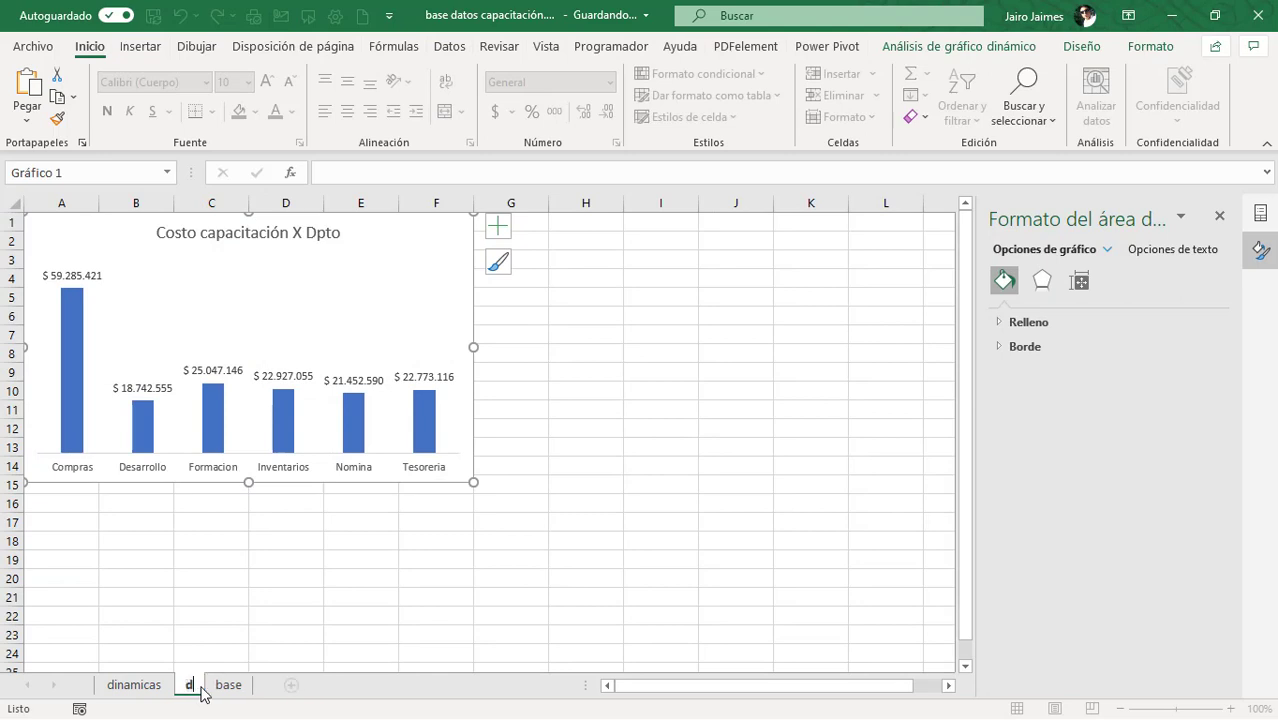
text(ash)
text(b)
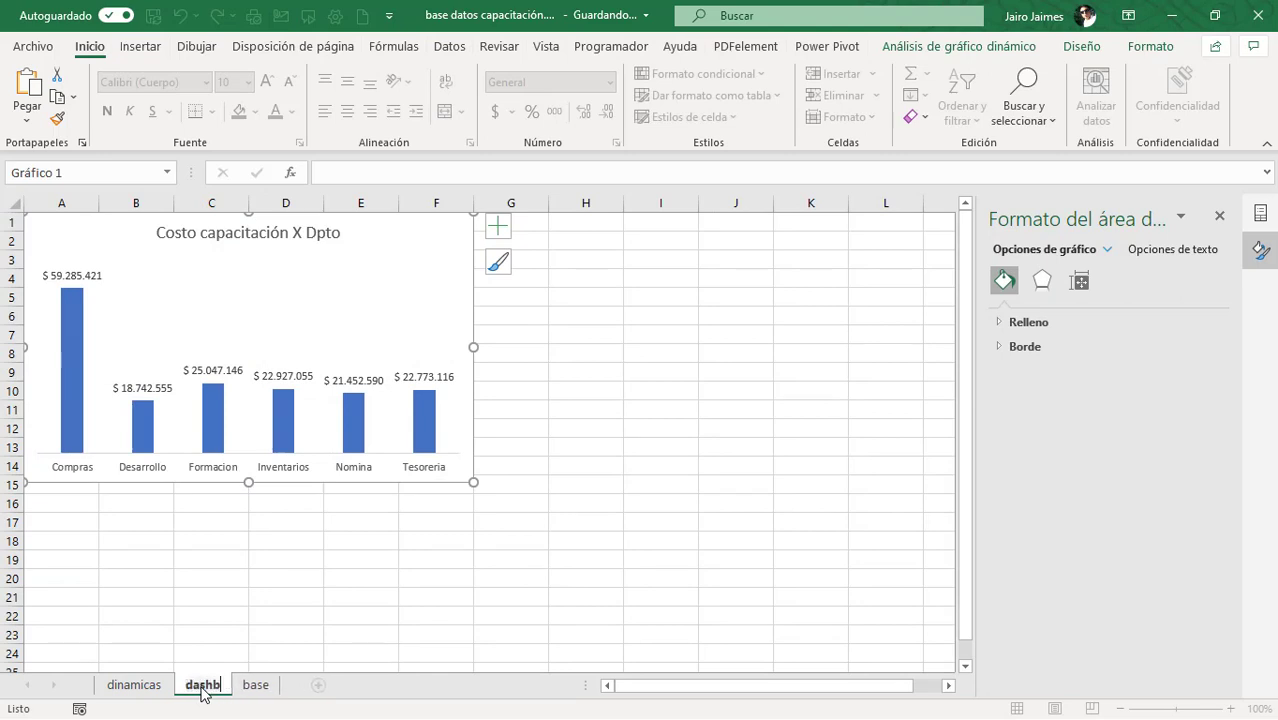
text(par)
key(BackSpace)
key(BackSpace)
key(BackSpace)
text(oard)
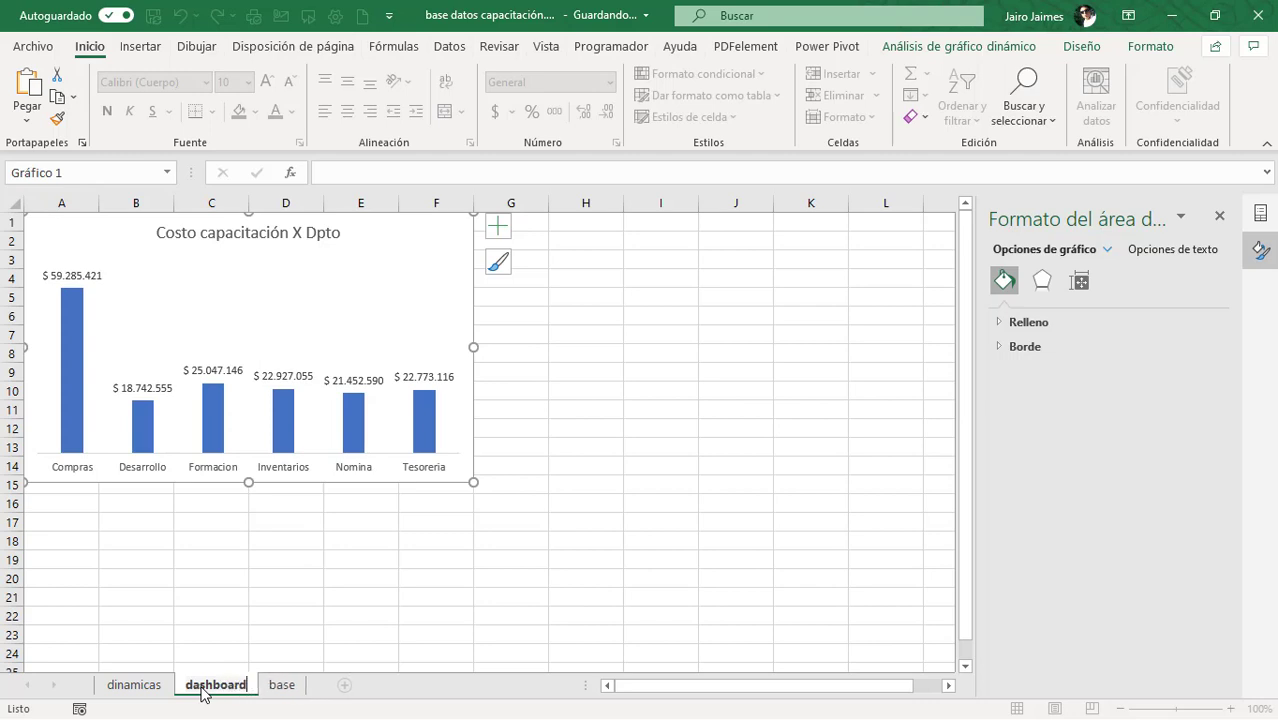
key(Return)
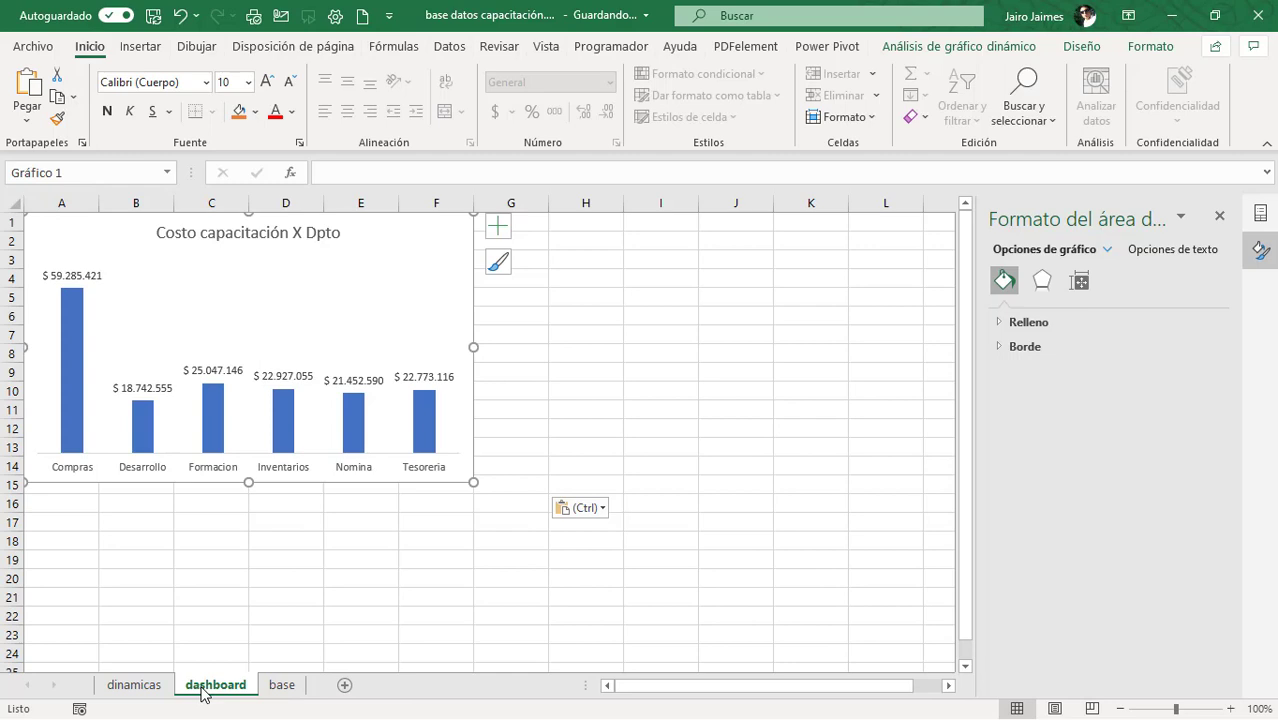
Step: On dinamicas, insert a 2D pie chart from the DURACION pivot table and shift it slightly right
click(120, 688)
scroll(218, 451, down, 4)
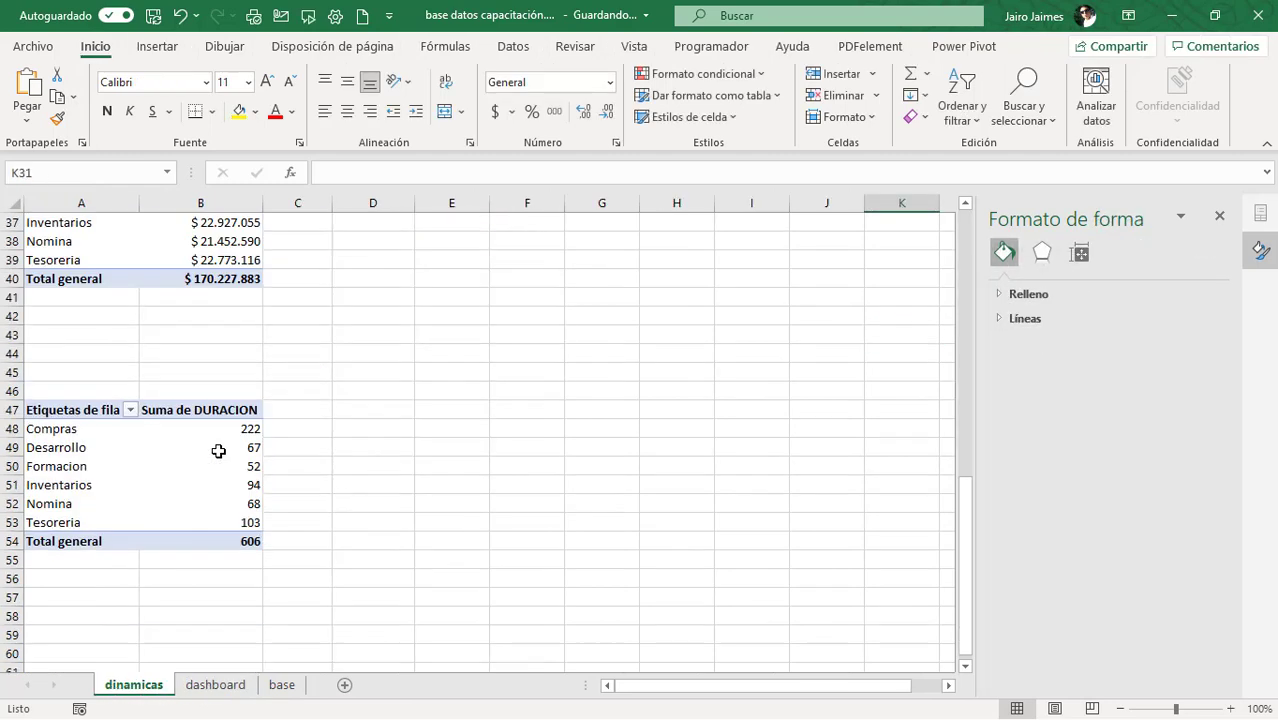
click(68, 466)
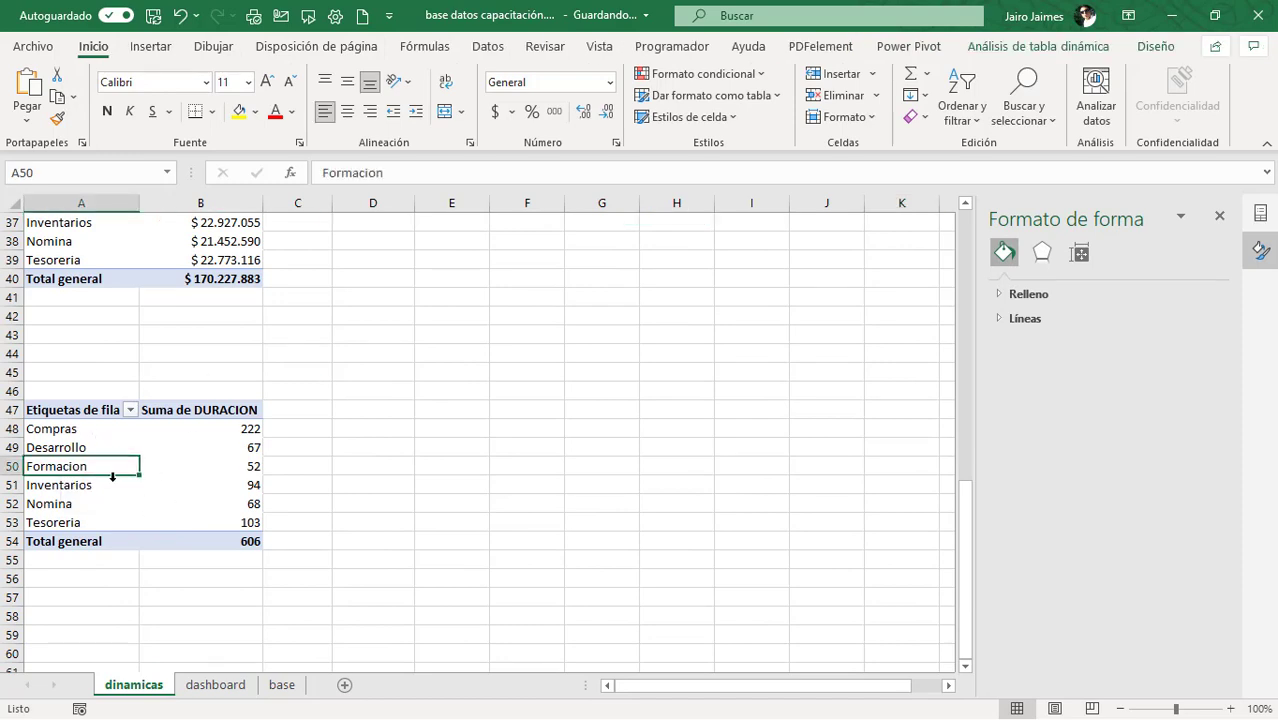
click(151, 46)
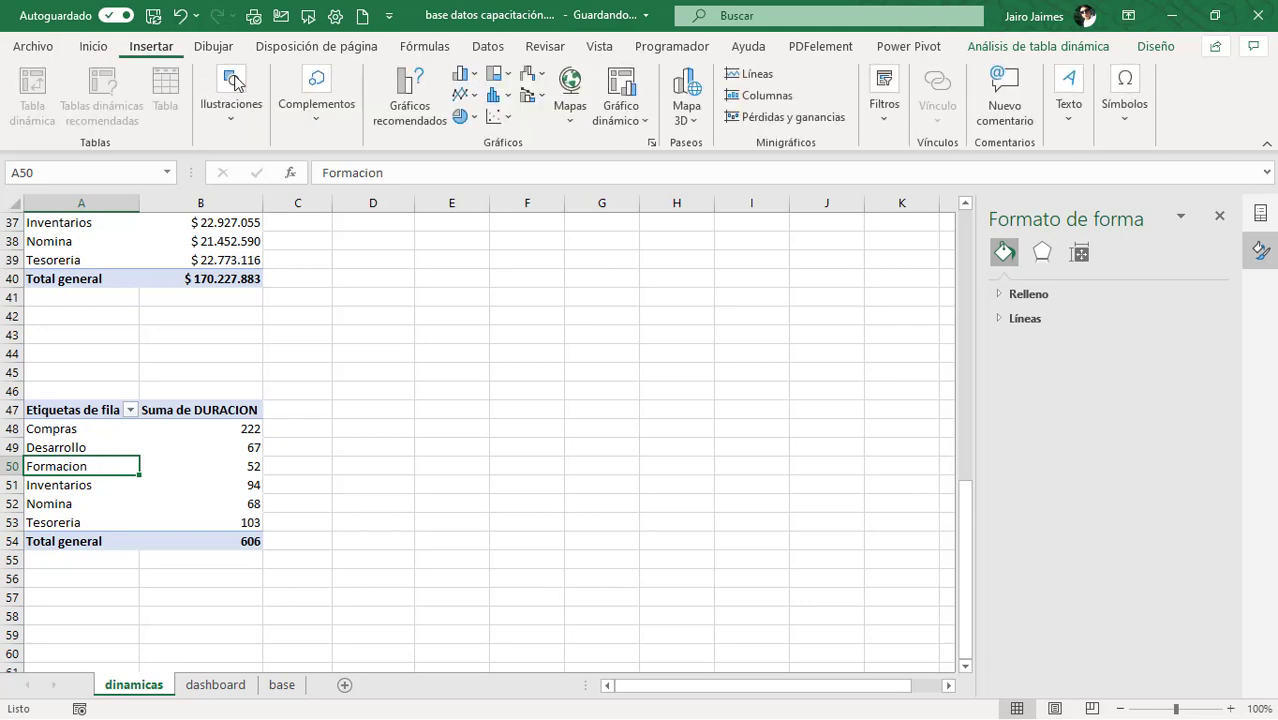
click(473, 119)
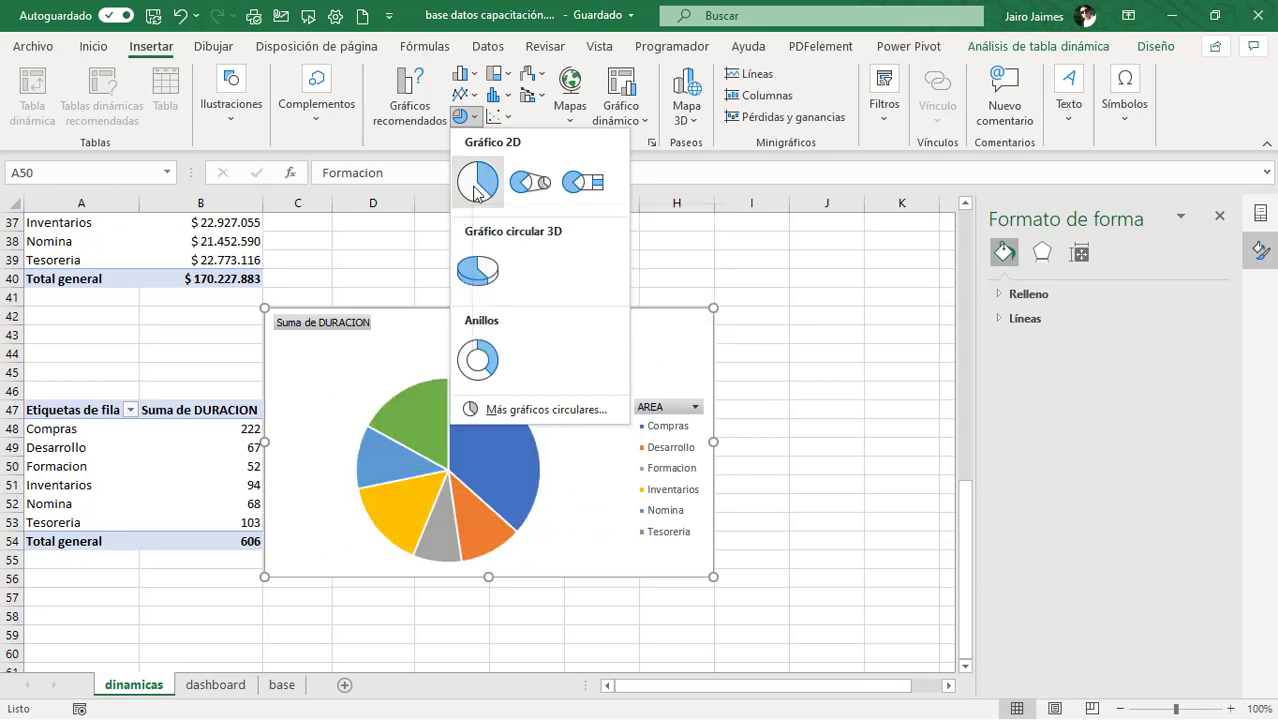
click(477, 190)
drag(428, 325, 495, 324)
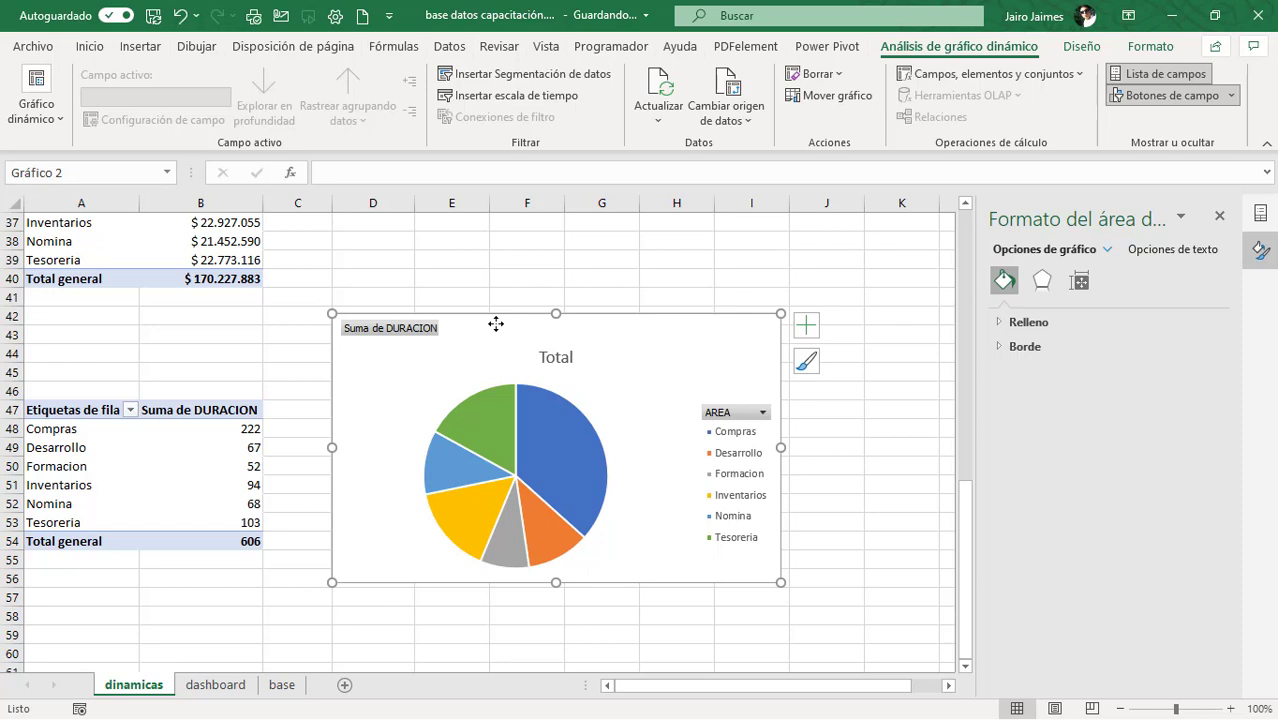
Step: Hide the pie chart's field buttons and add Data Callout labels showing each area's name and percentage
right_click(418, 336)
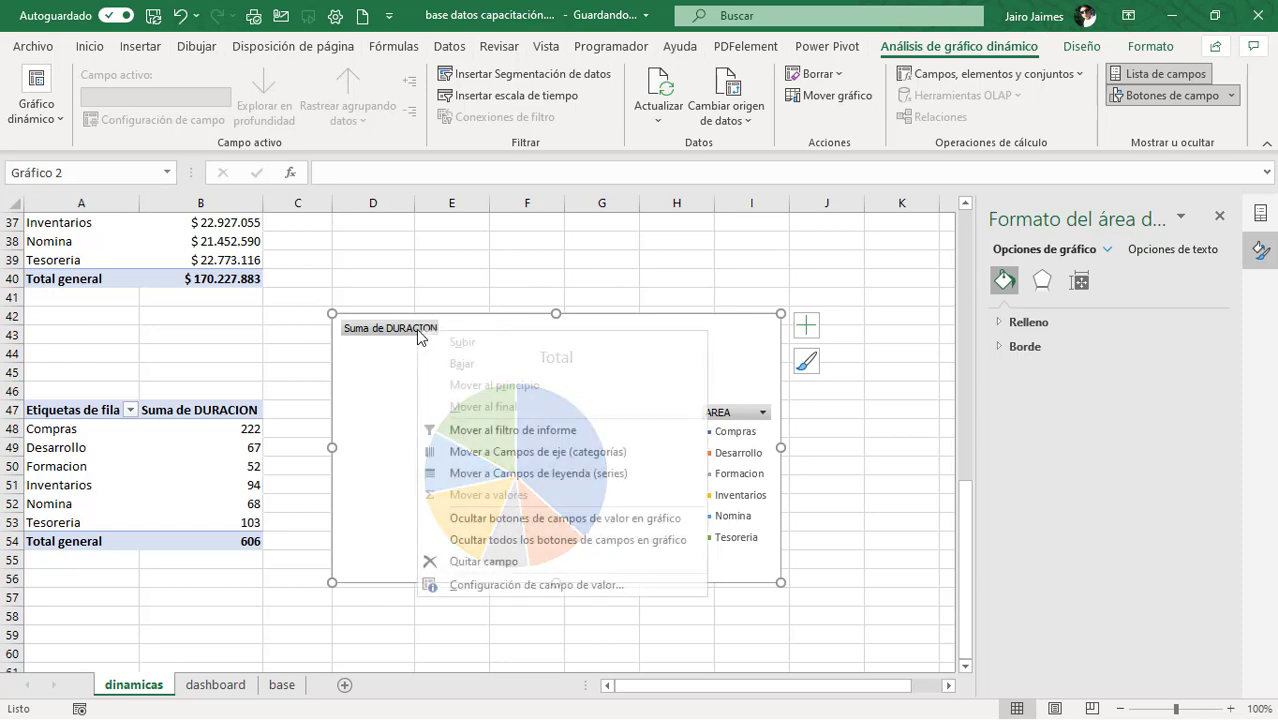
click(572, 540)
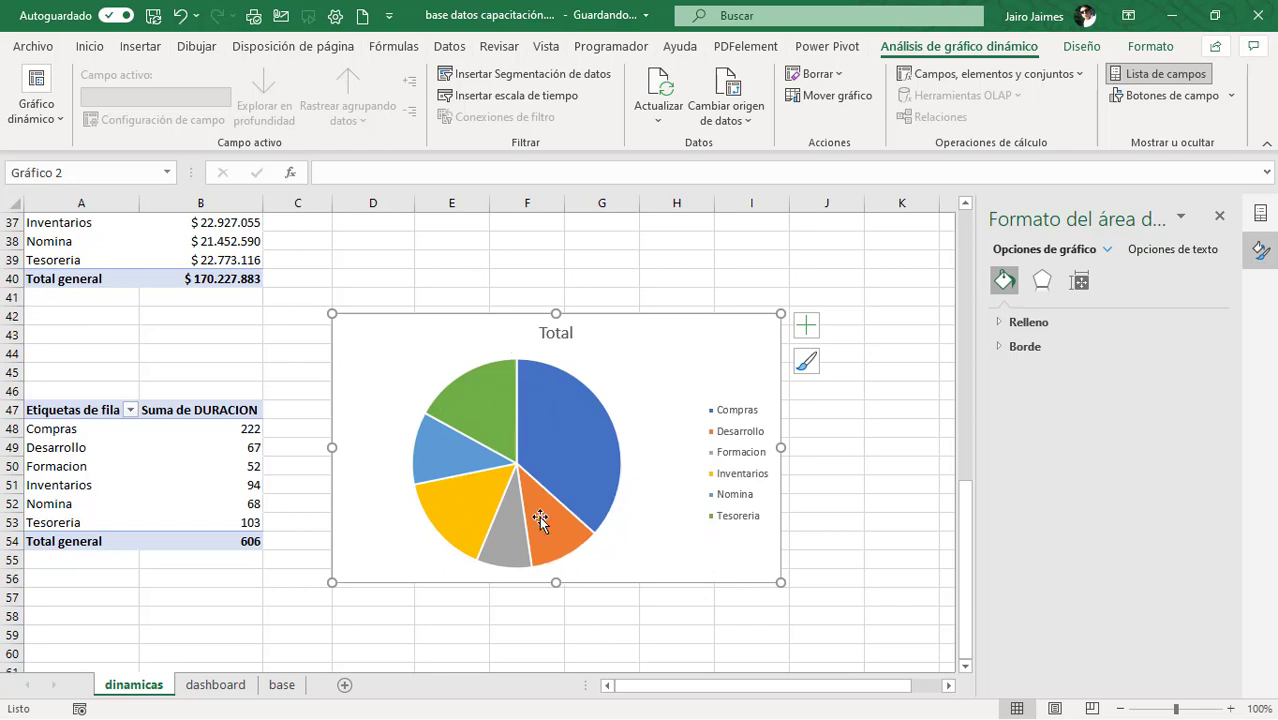
click(808, 330)
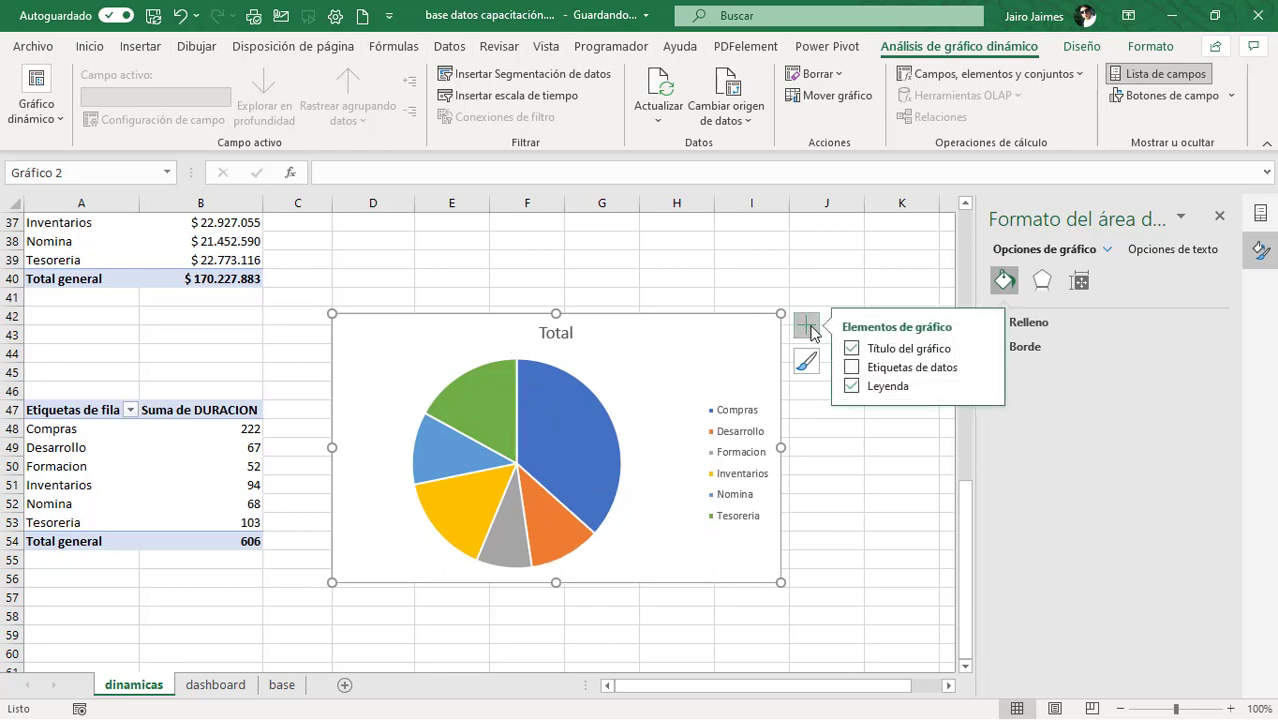
click(852, 368)
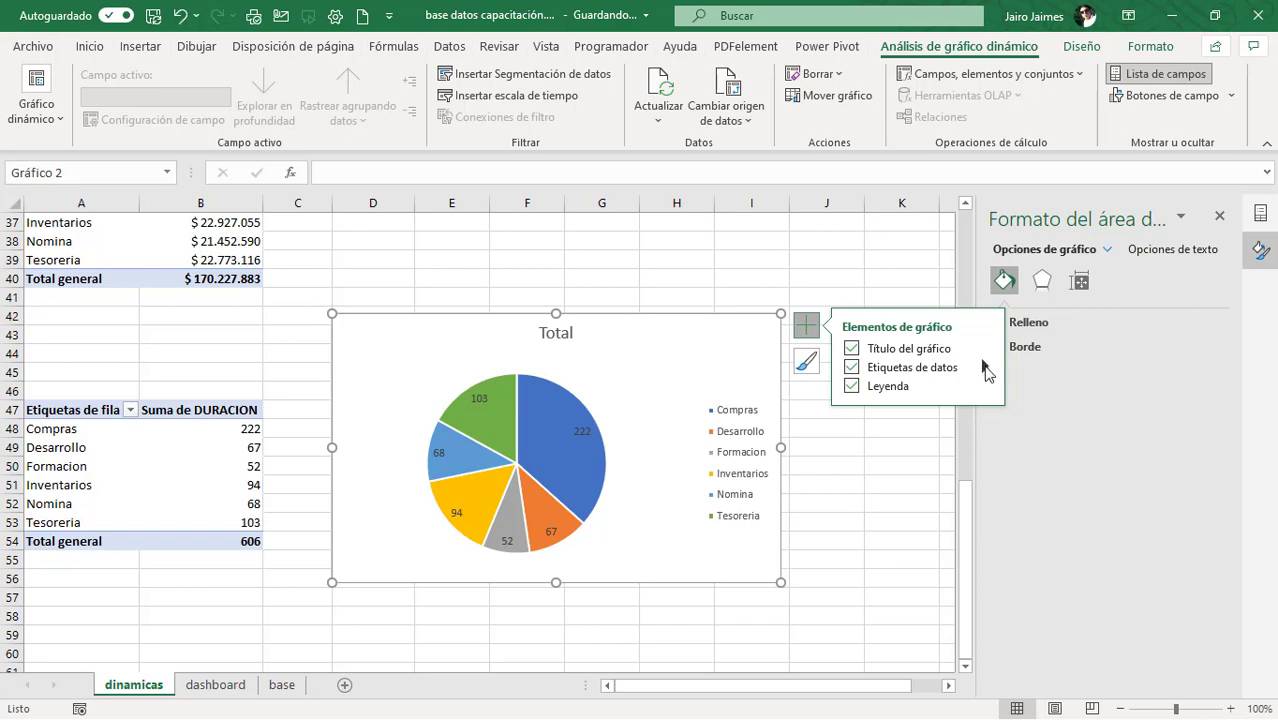
click(985, 368)
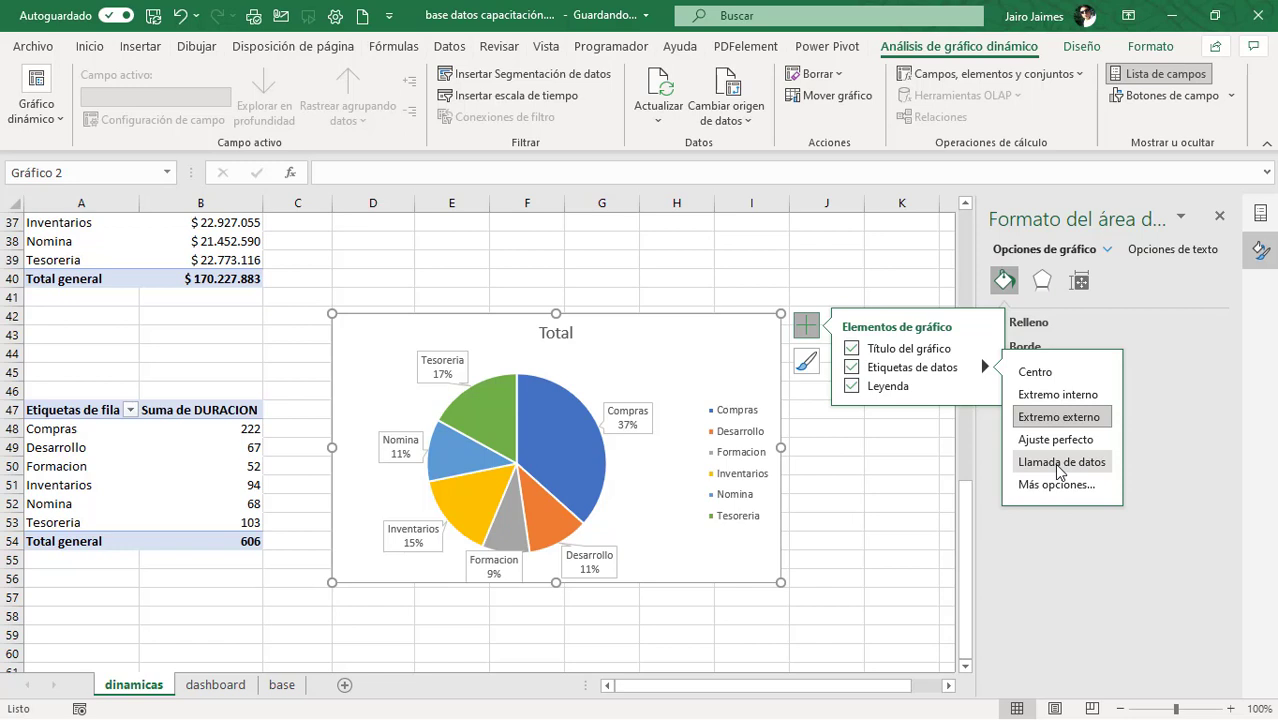
Step: Replace the pie chart title Total with 'Tiempo capacitación x Dpto'
click(561, 330)
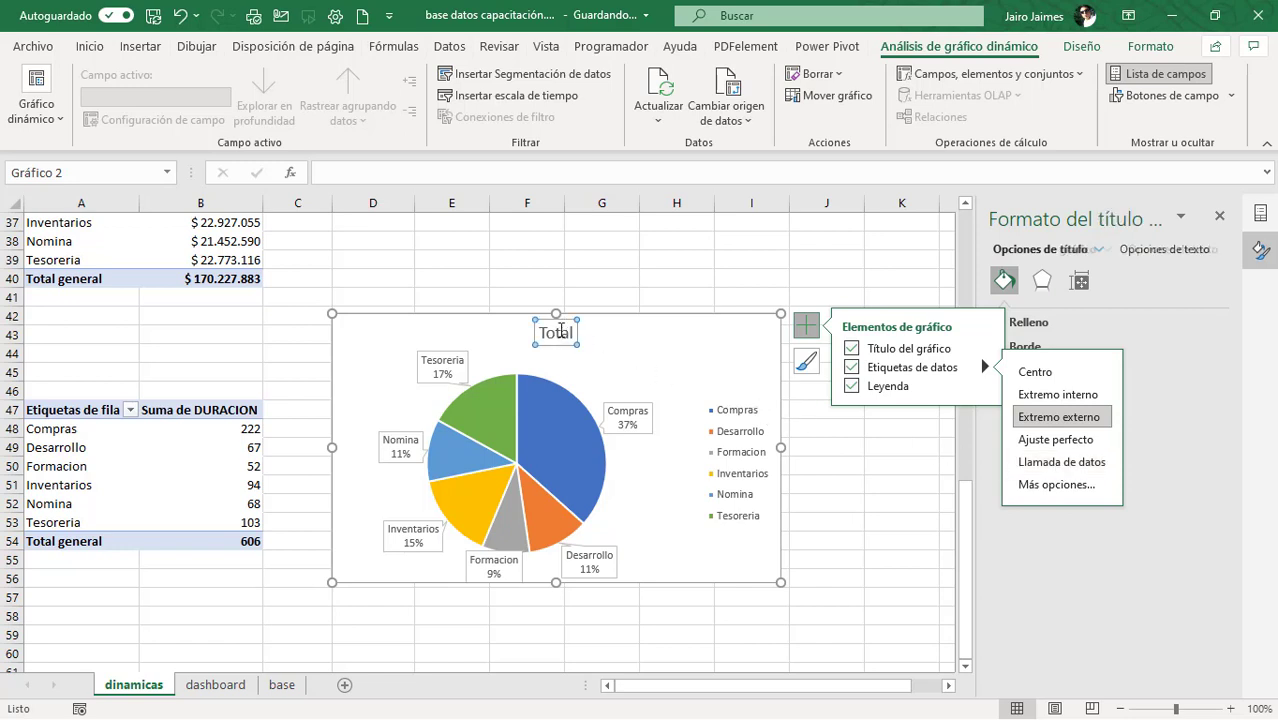
double_click(561, 330)
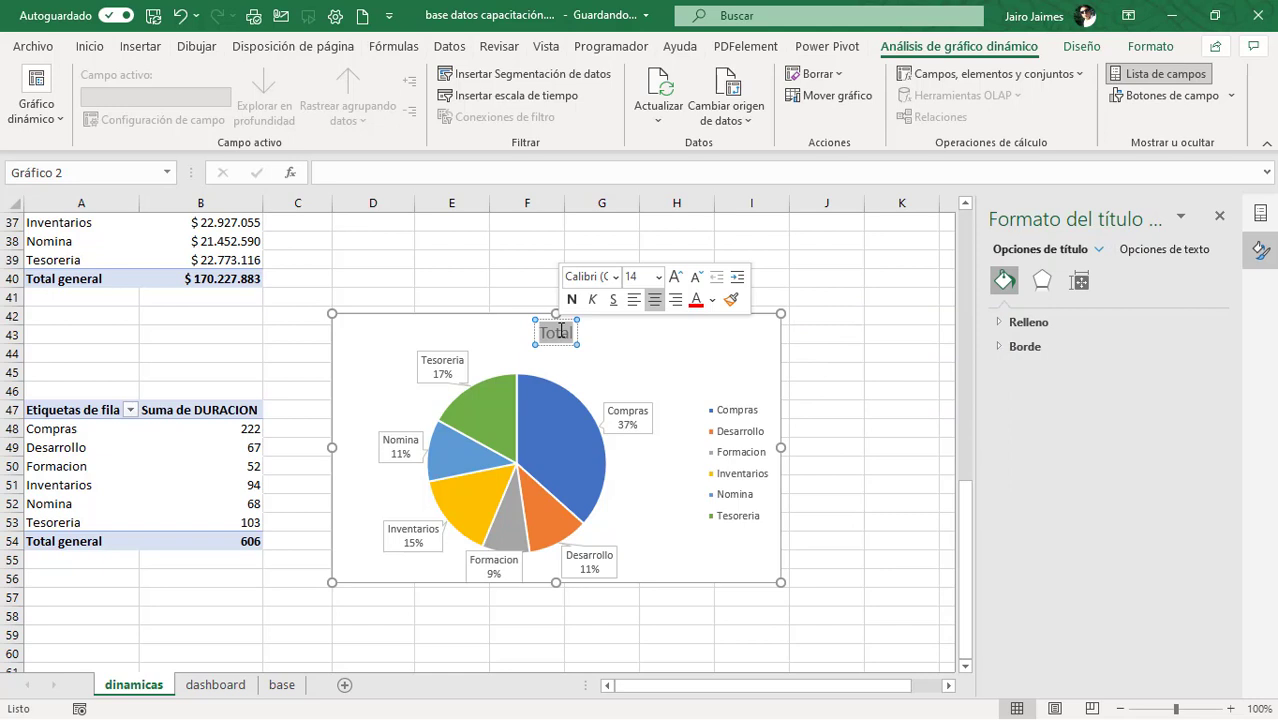
text(T)
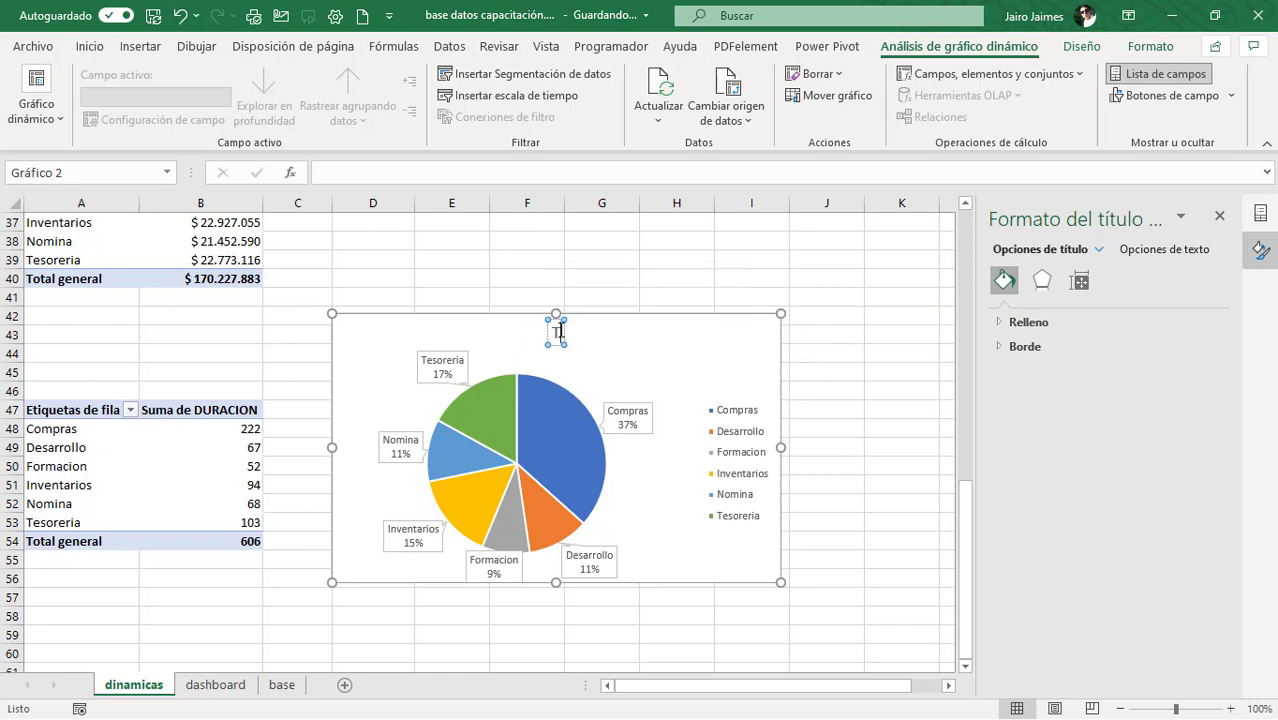
text(iempo ca)
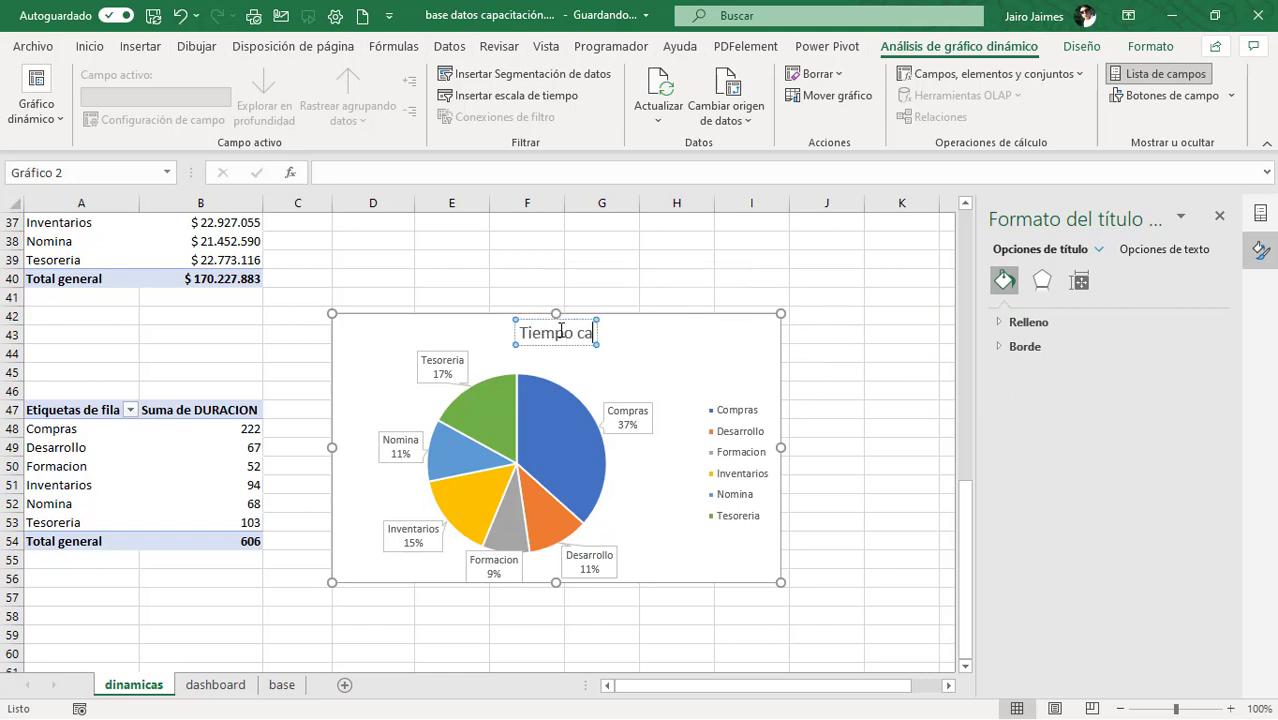
text(pactt)
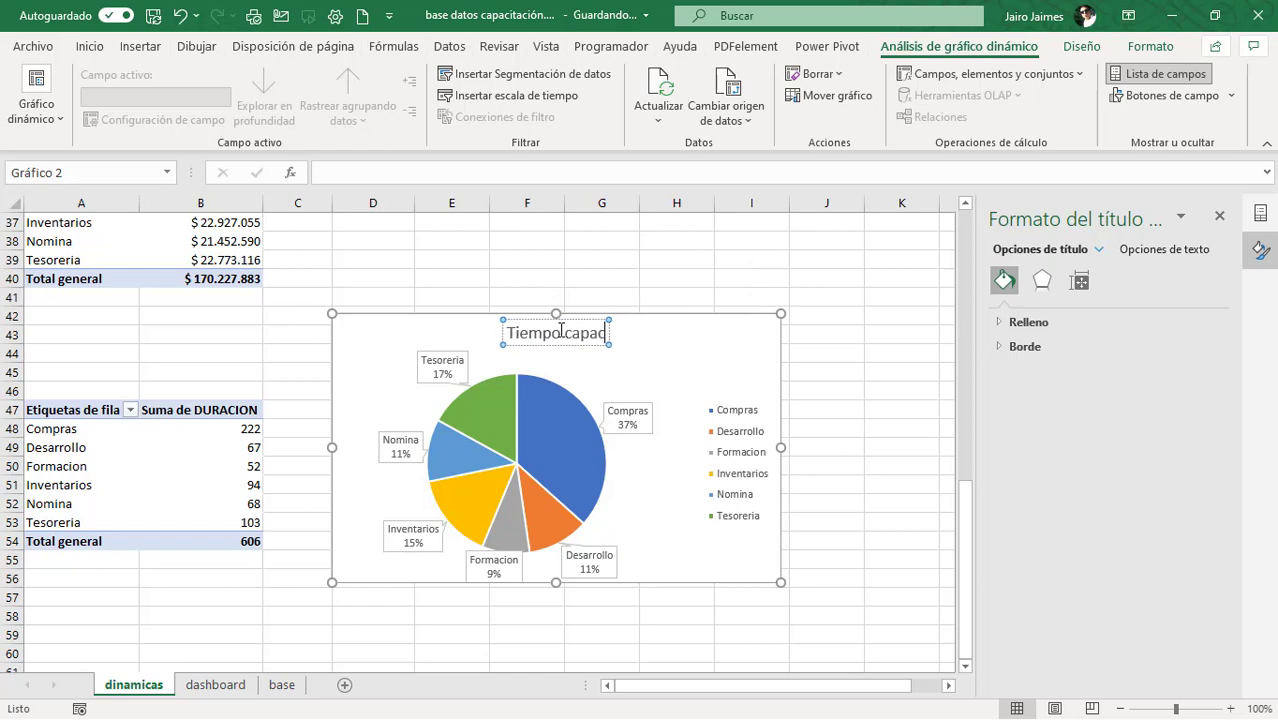
text(acitaci)
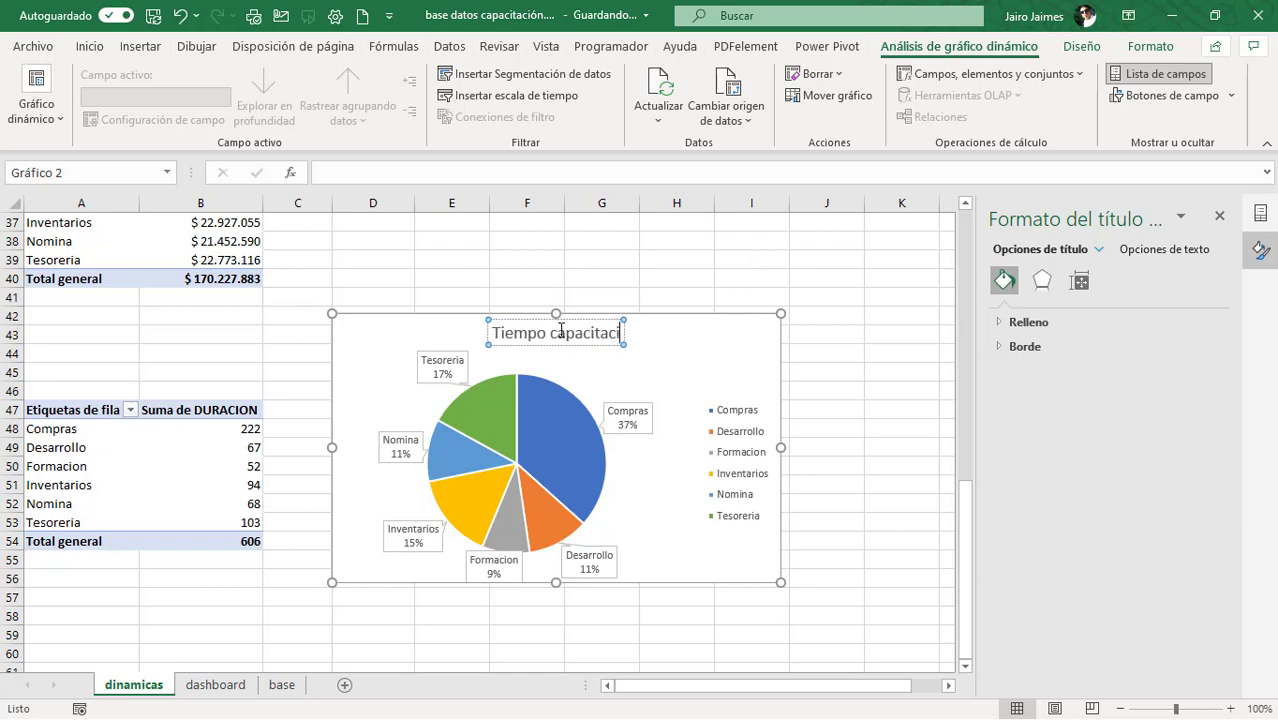
text(ón x D)
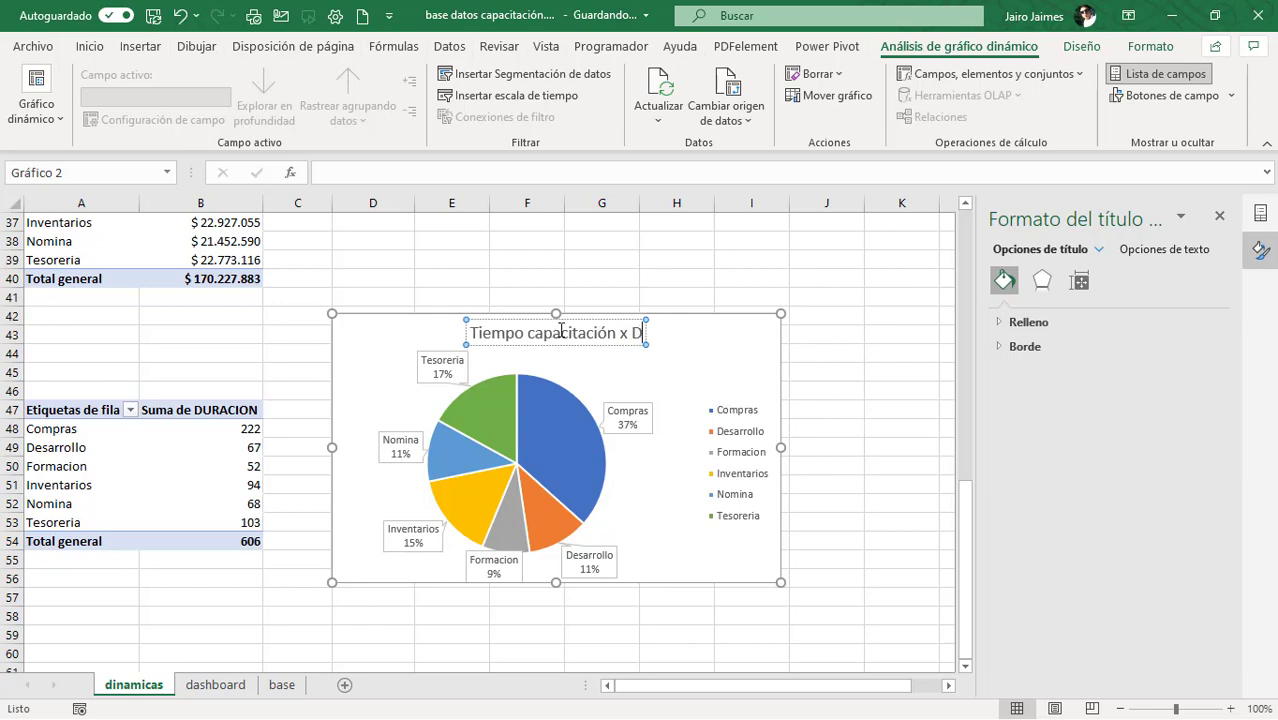
text(pto)
click(862, 336)
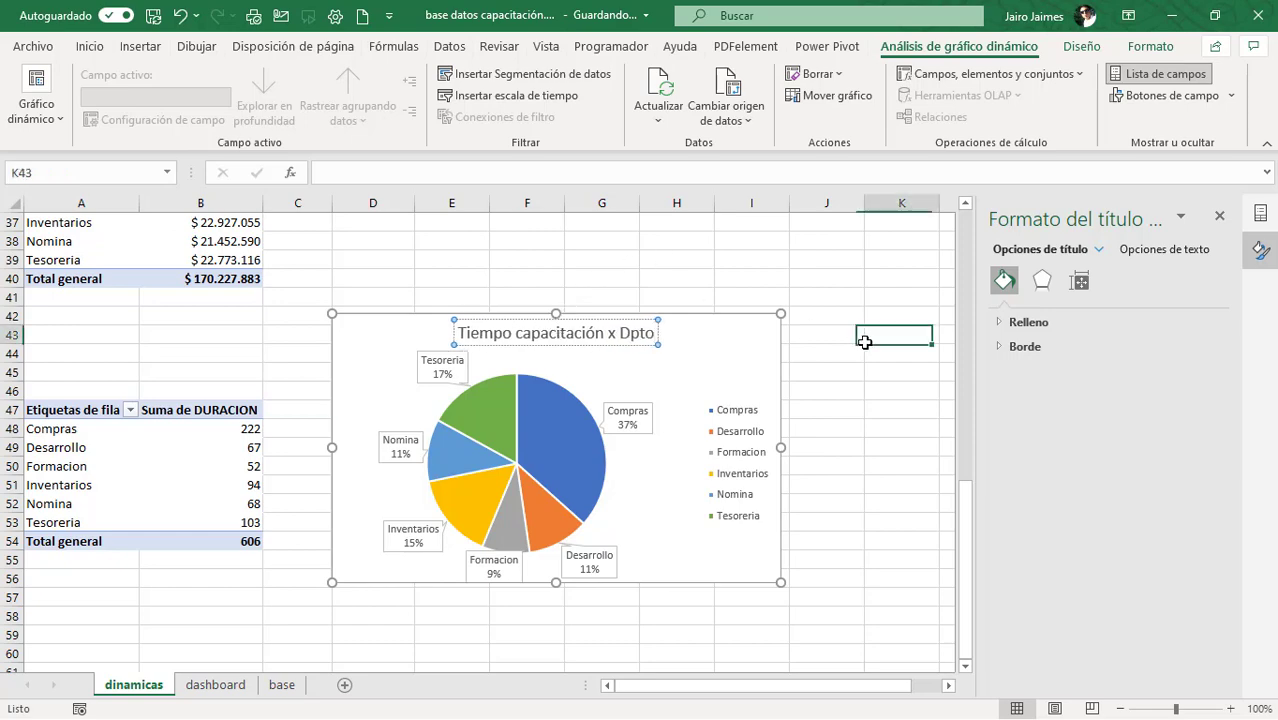
click(749, 313)
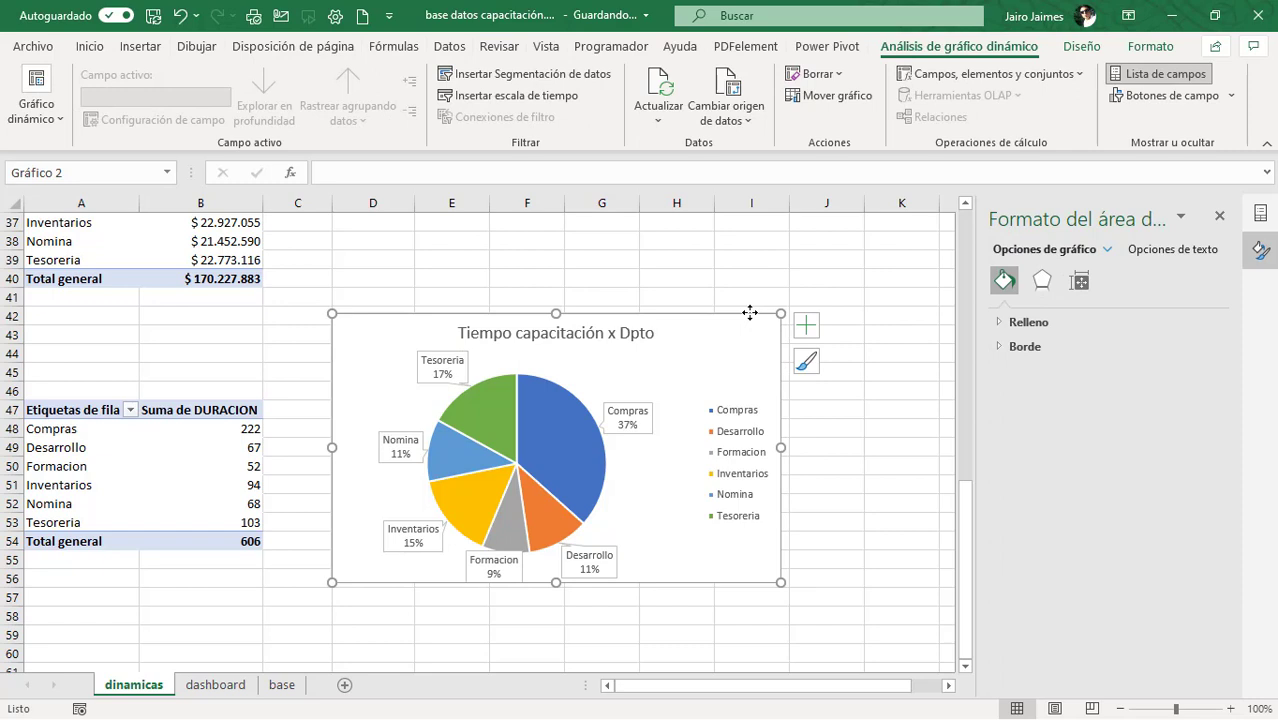
Step: Cut the 'Tiempo capacitación x Dpto' pie chart and paste it at cell G1 on the dashboard sheet
key(Delete)
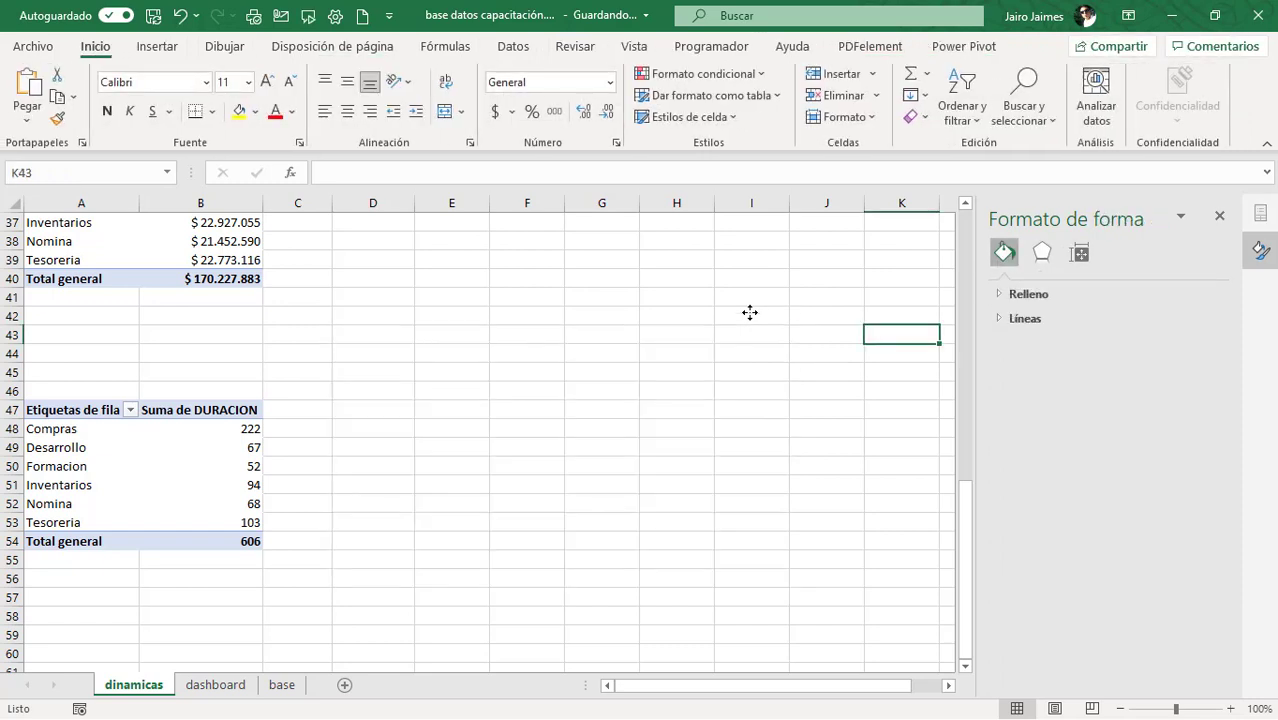
click(215, 685)
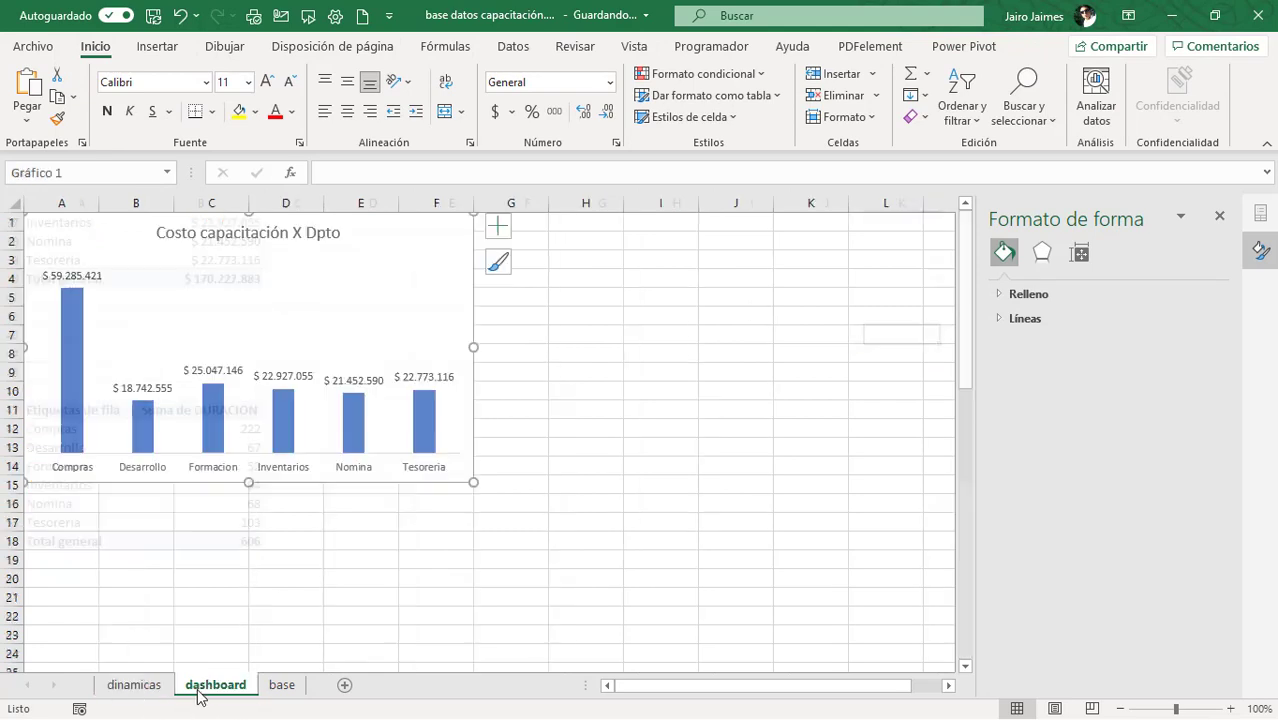
click(538, 221)
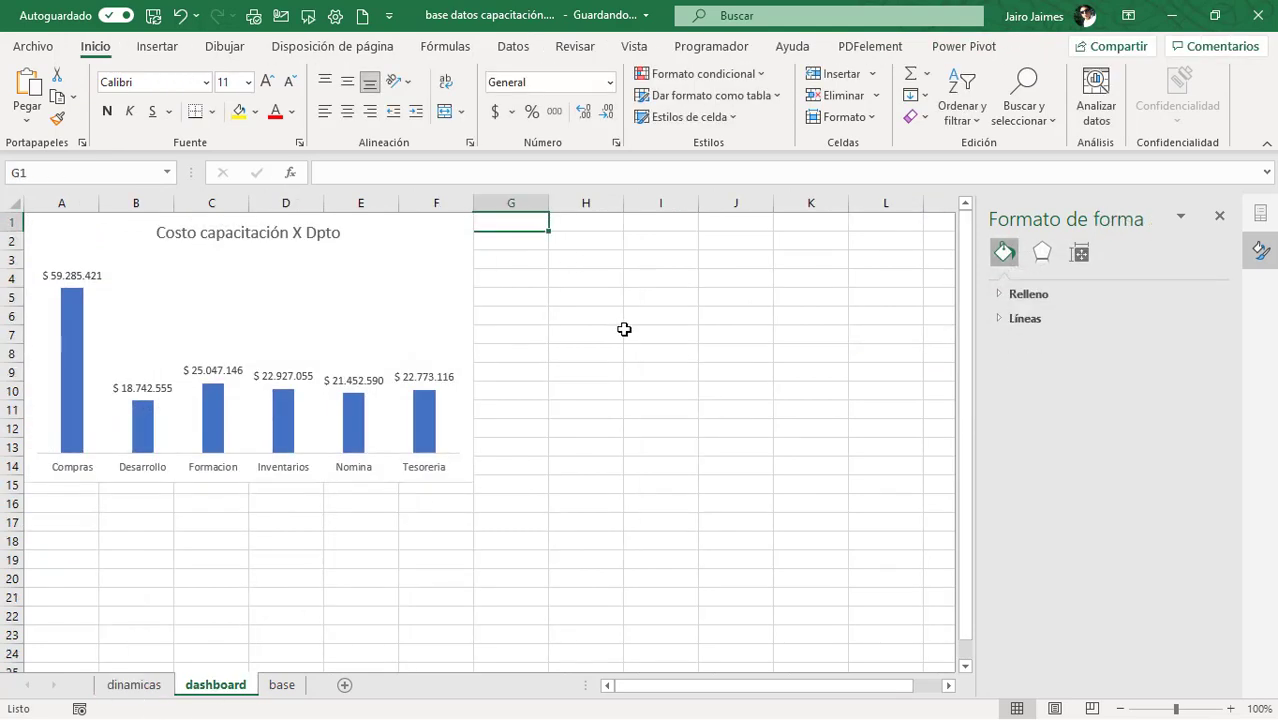
key(ctrl+v)
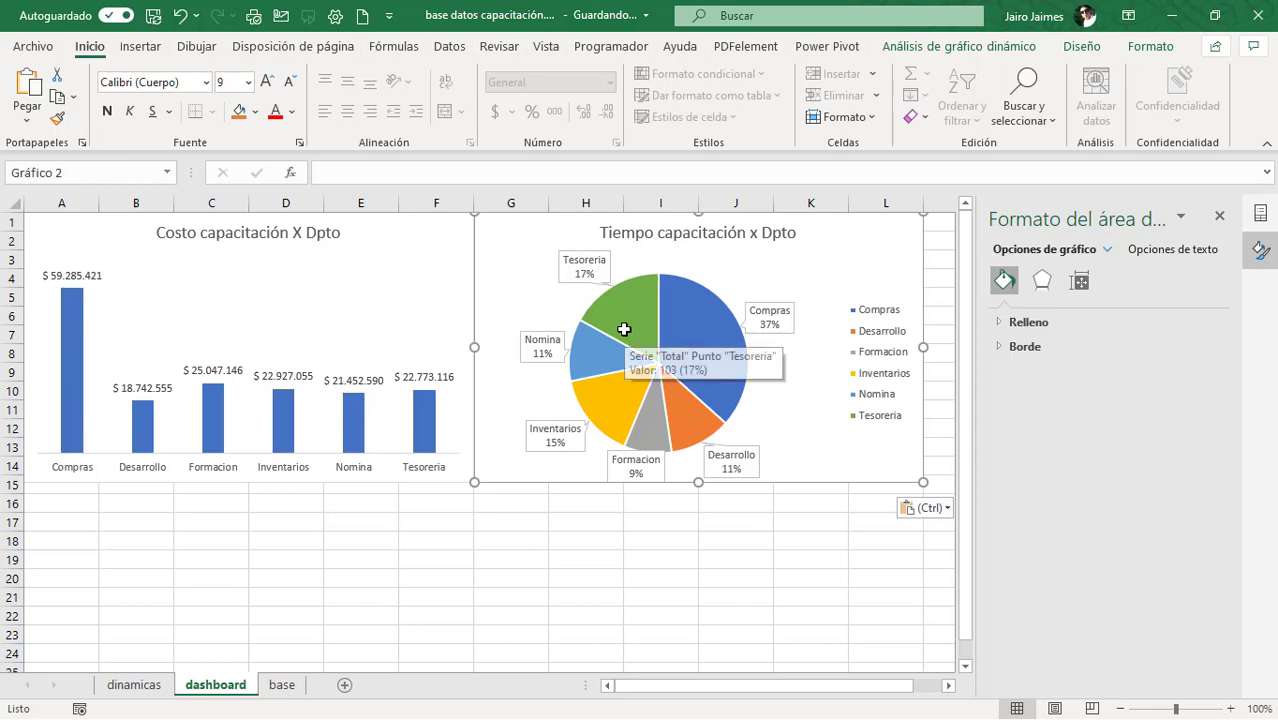
click(522, 536)
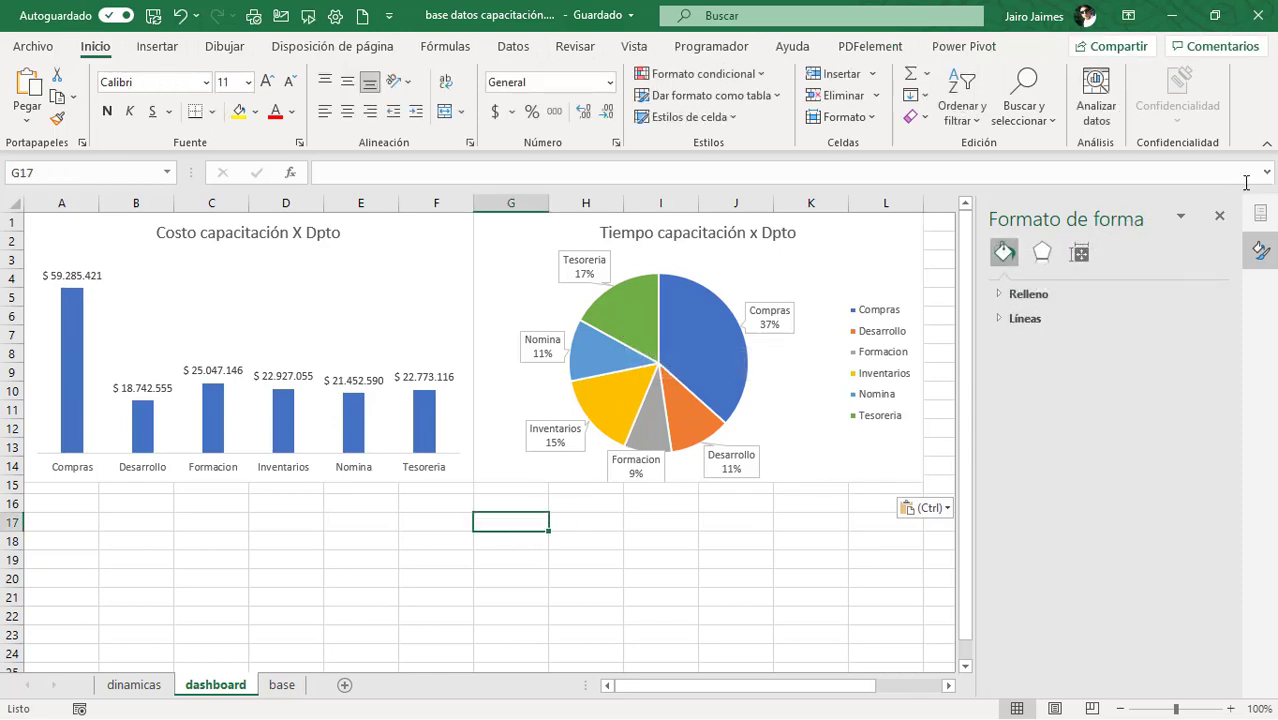
click(1219, 216)
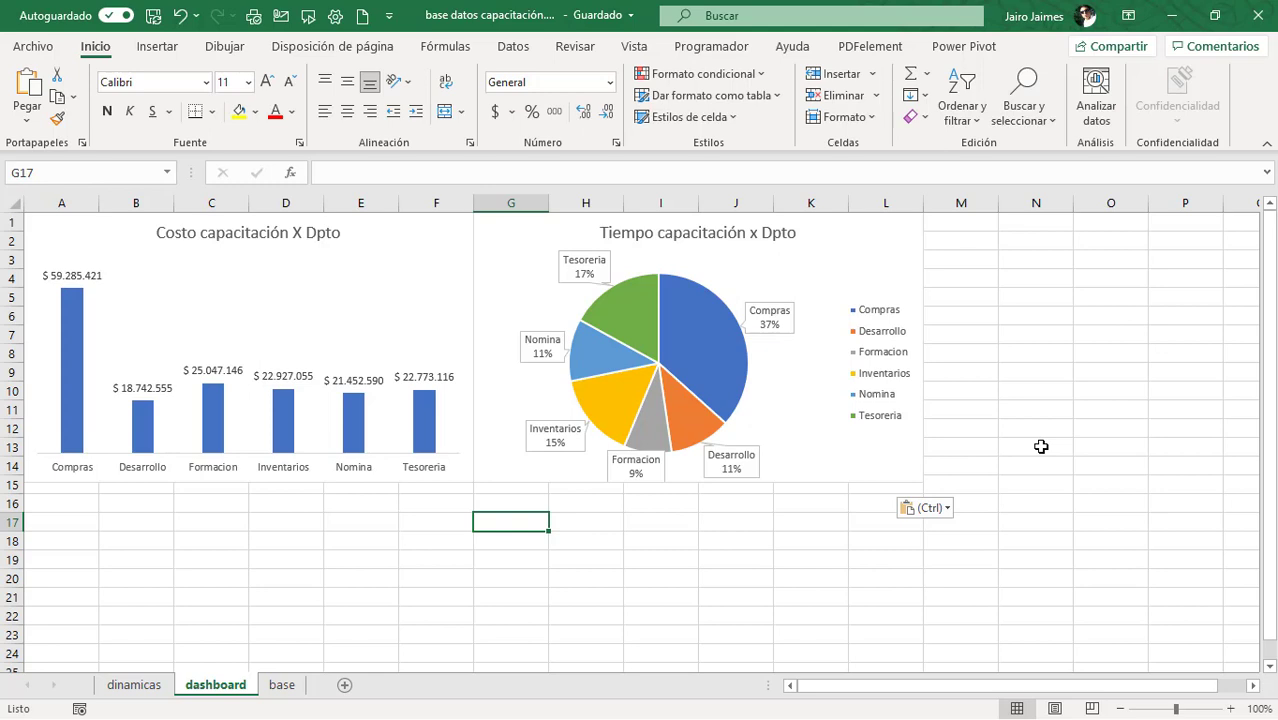
click(905, 237)
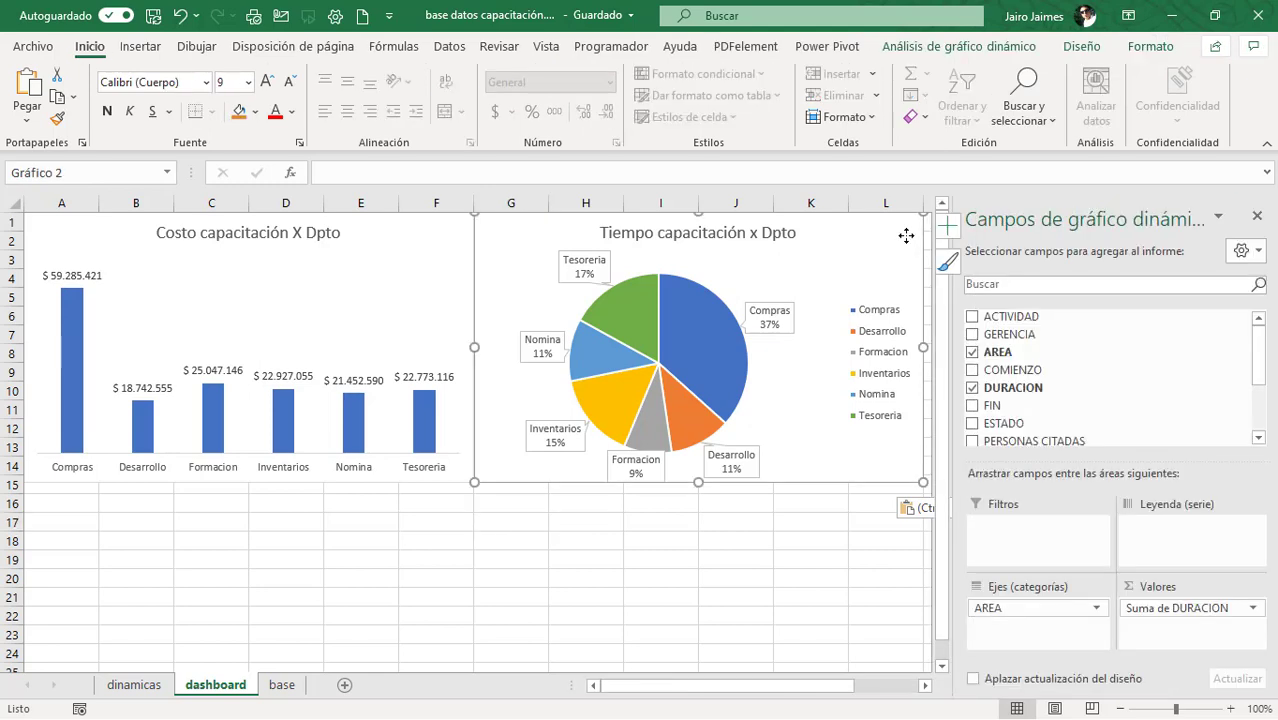
click(1084, 48)
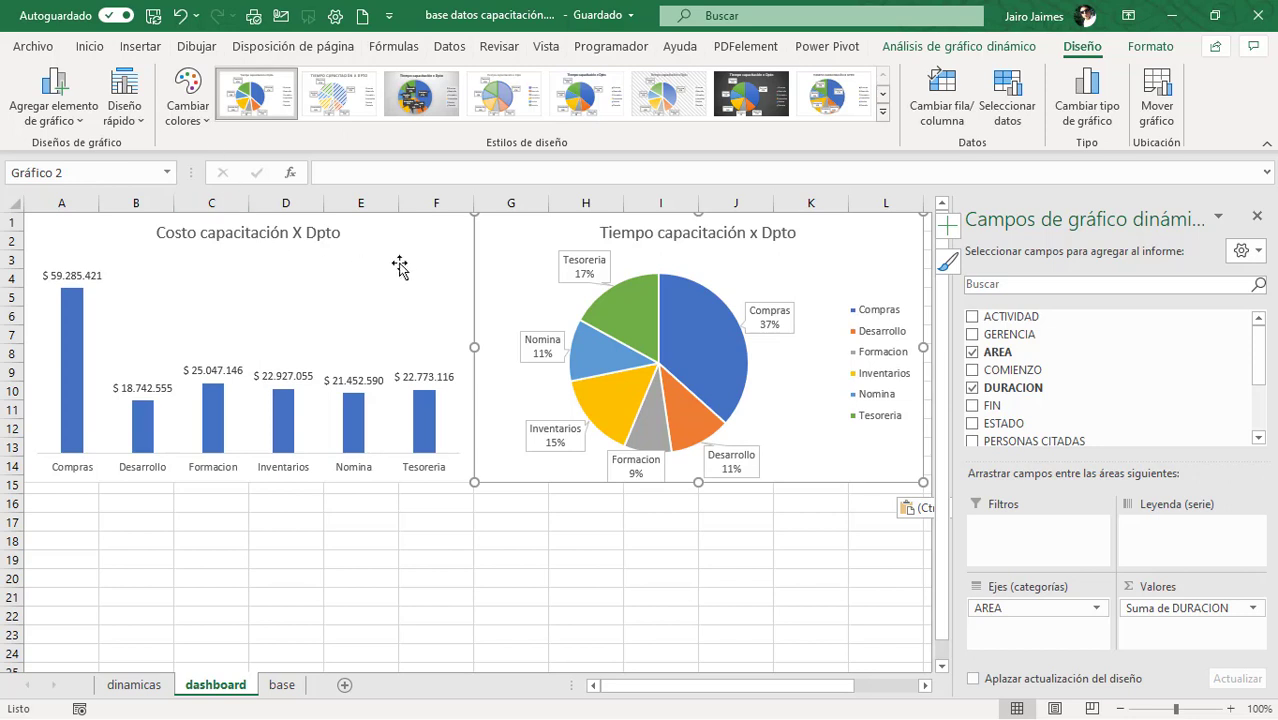
click(433, 250)
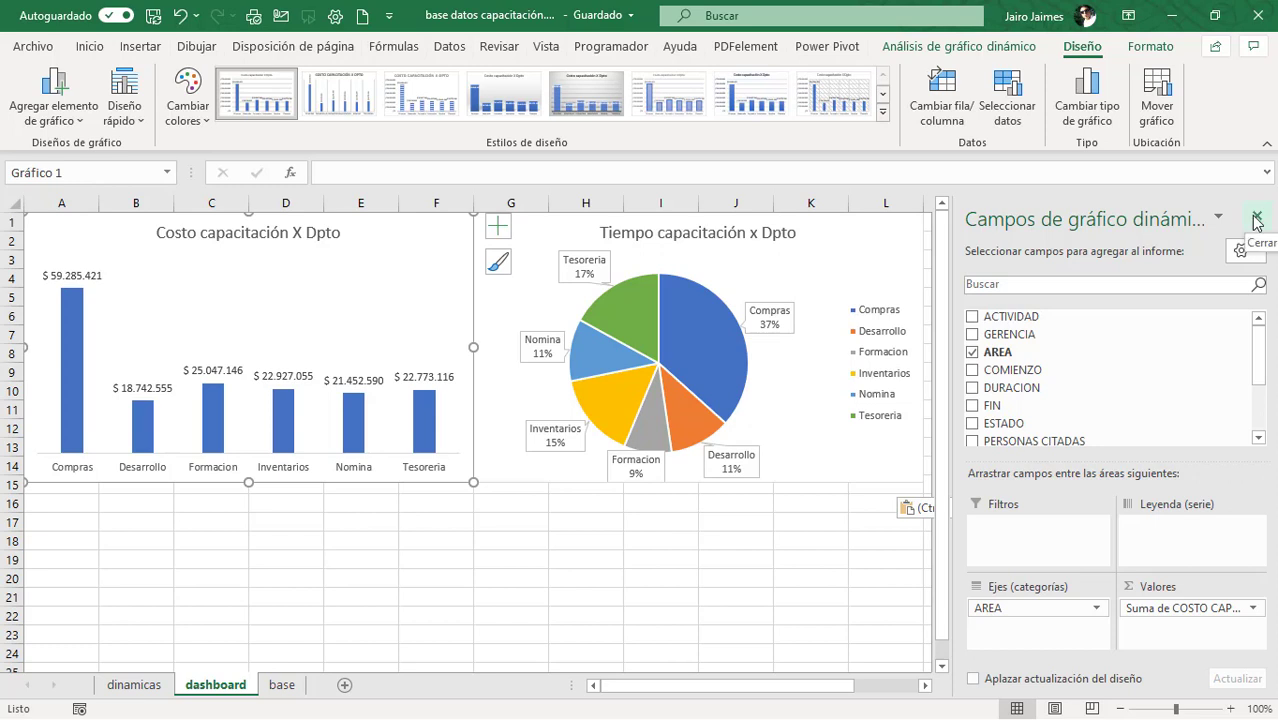
click(1257, 222)
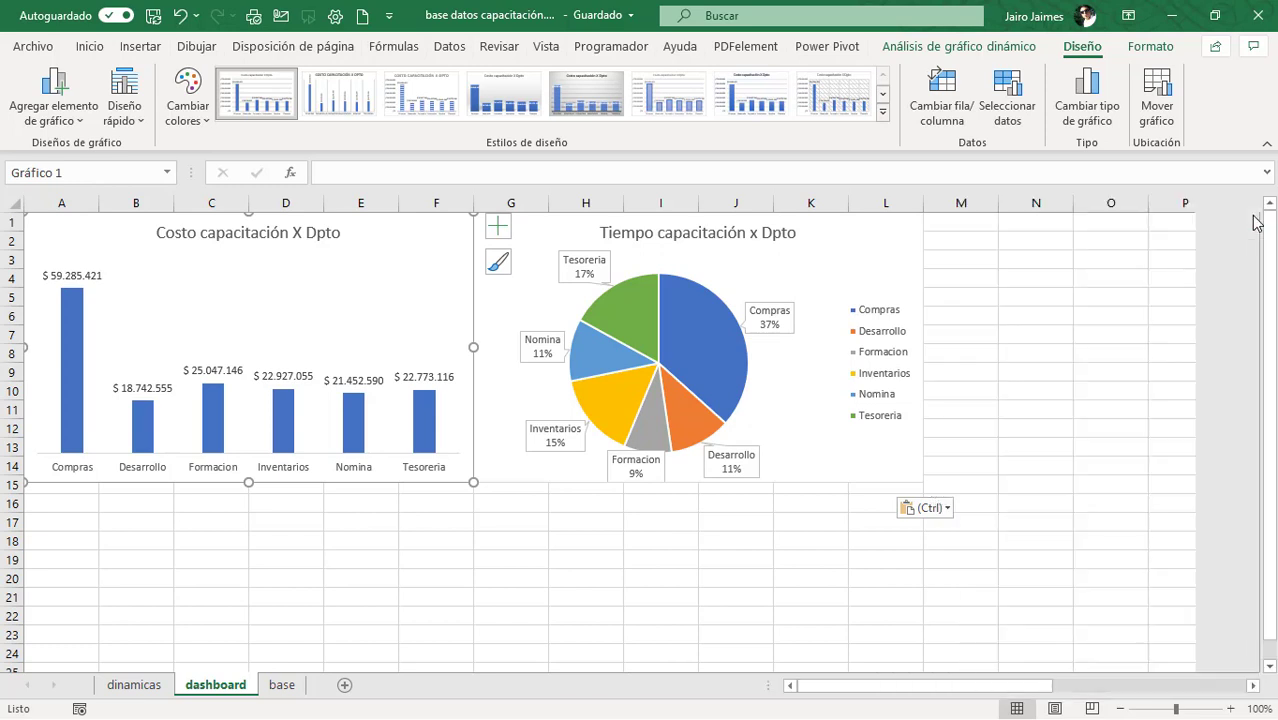
click(1035, 363)
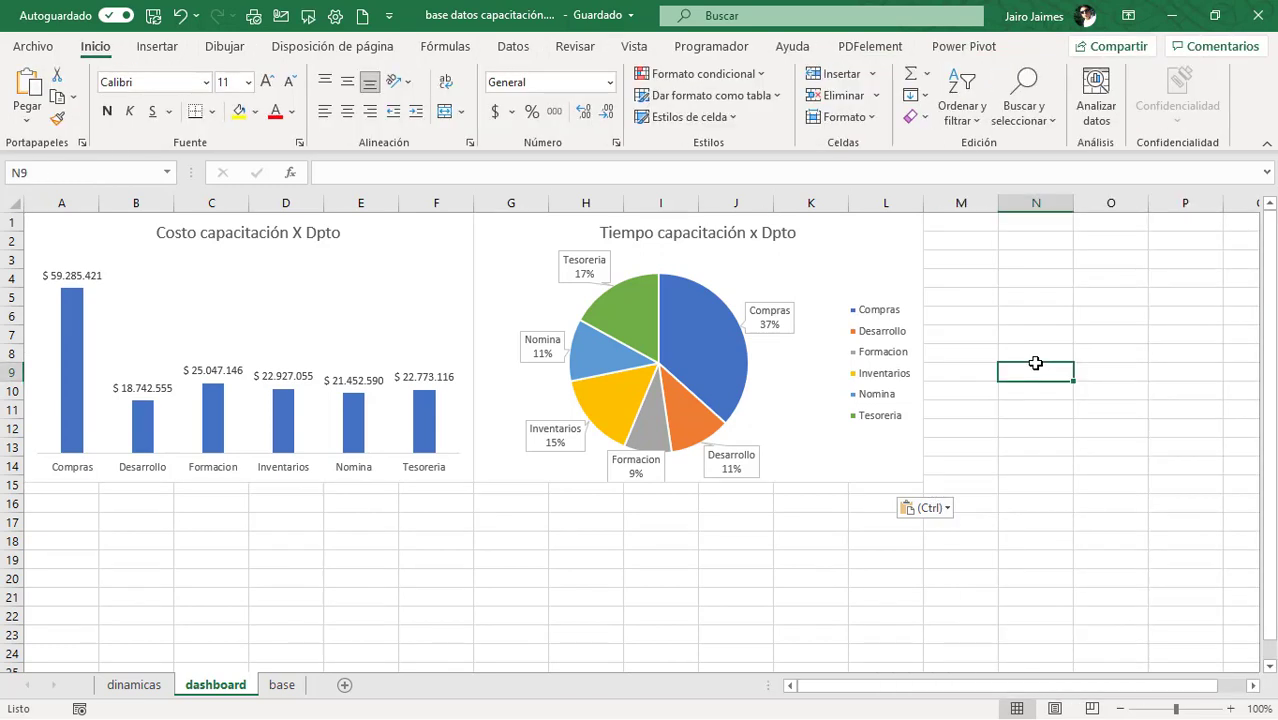